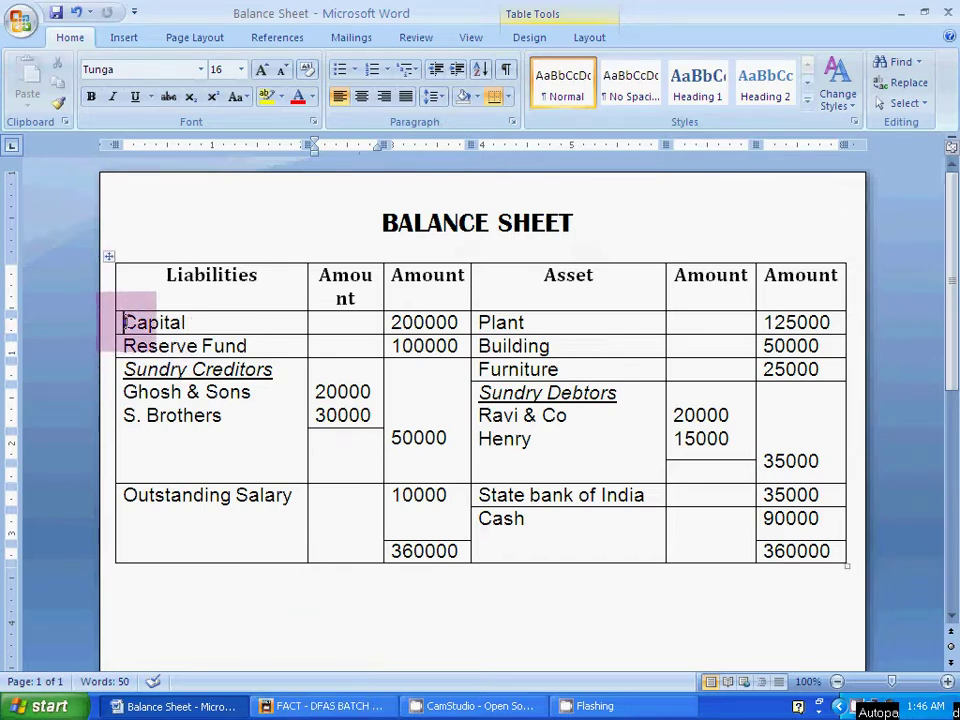
Step: Review the liability and asset entries in the balance sheet table
left_click_drag(128, 322, 738, 521)
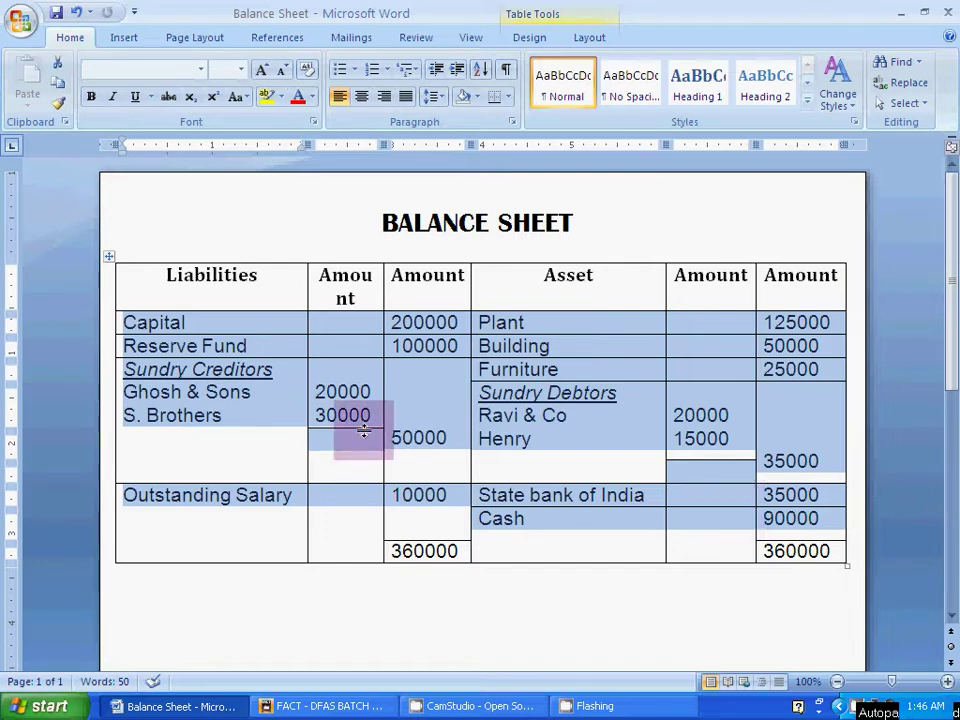
left_click(345, 394)
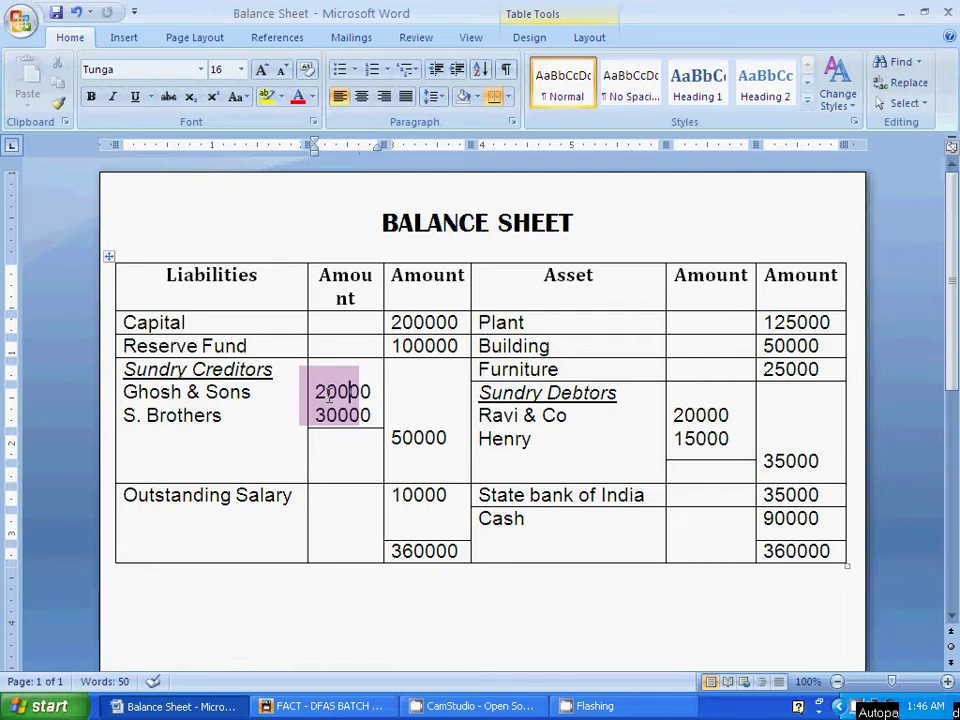
left_click_drag(153, 334, 247, 343)
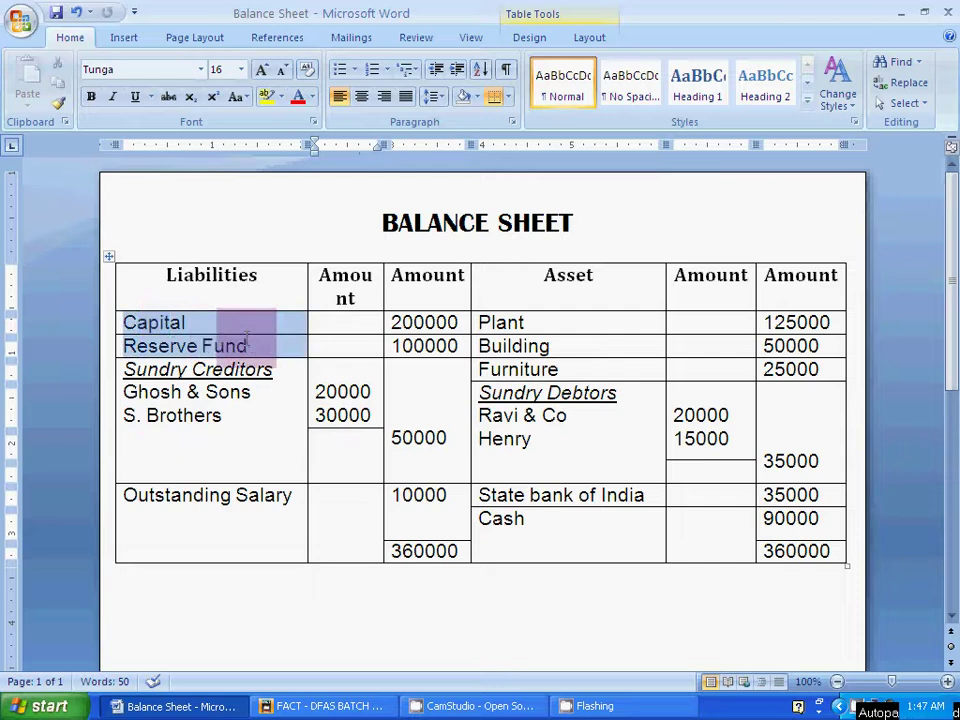
left_click_drag(478, 497, 525, 519)
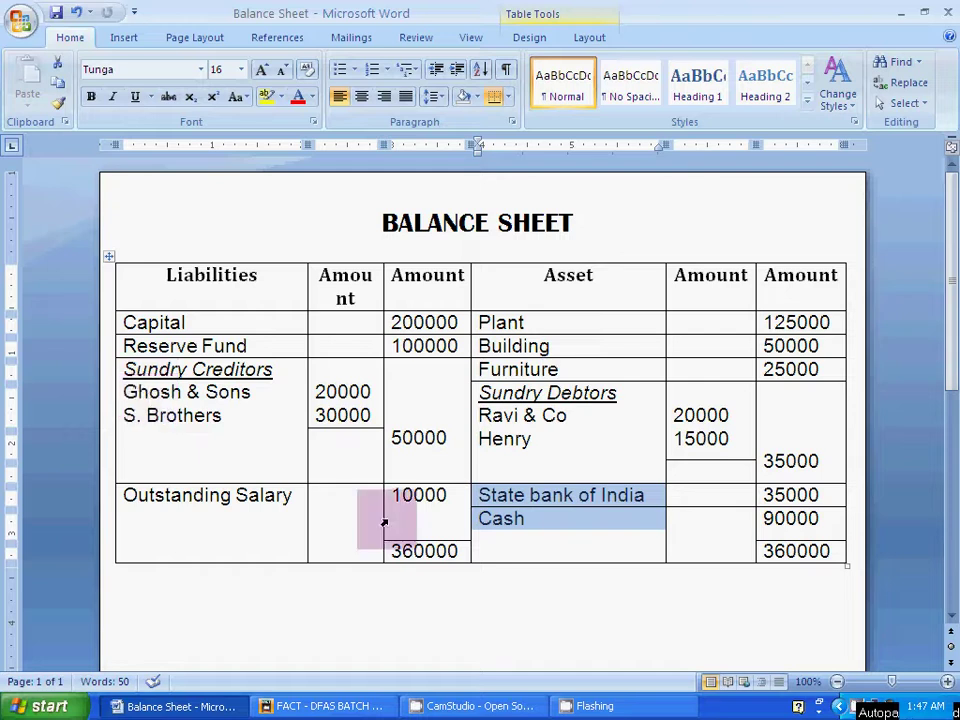
Step: Switch to FACT and open the General Ledger master of the Chart of Accounts
left_click(357, 707)
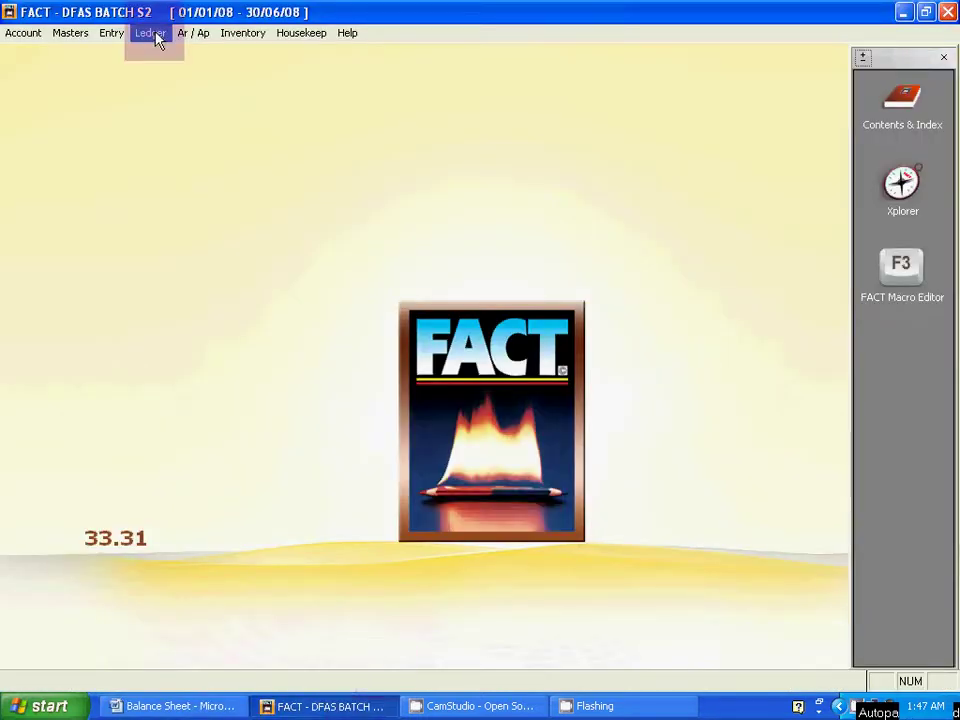
left_click(56, 40)
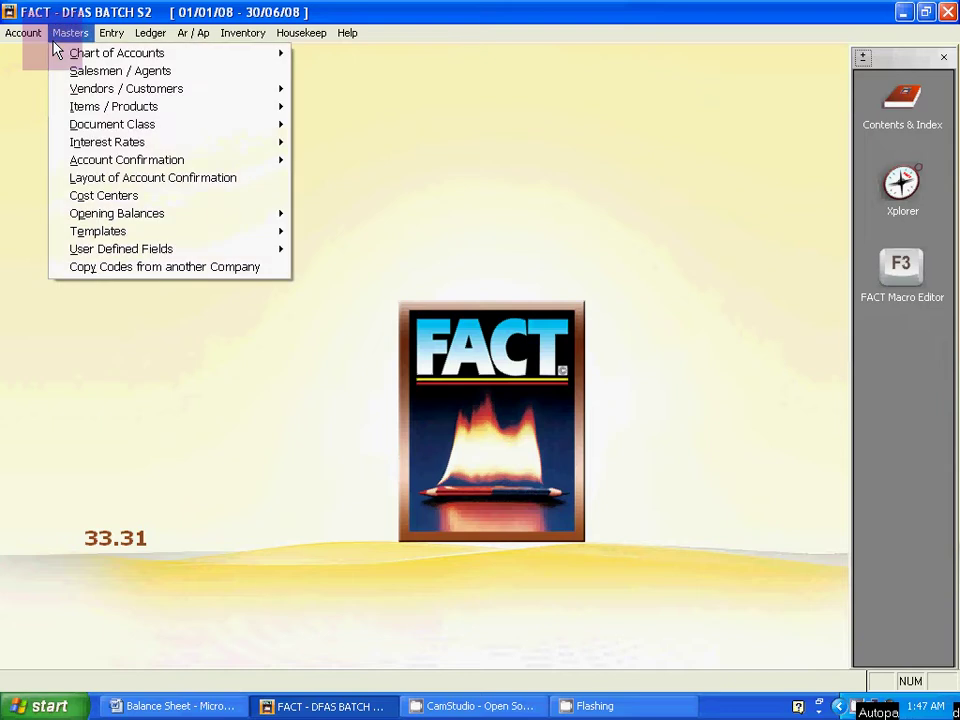
left_click(56, 42)
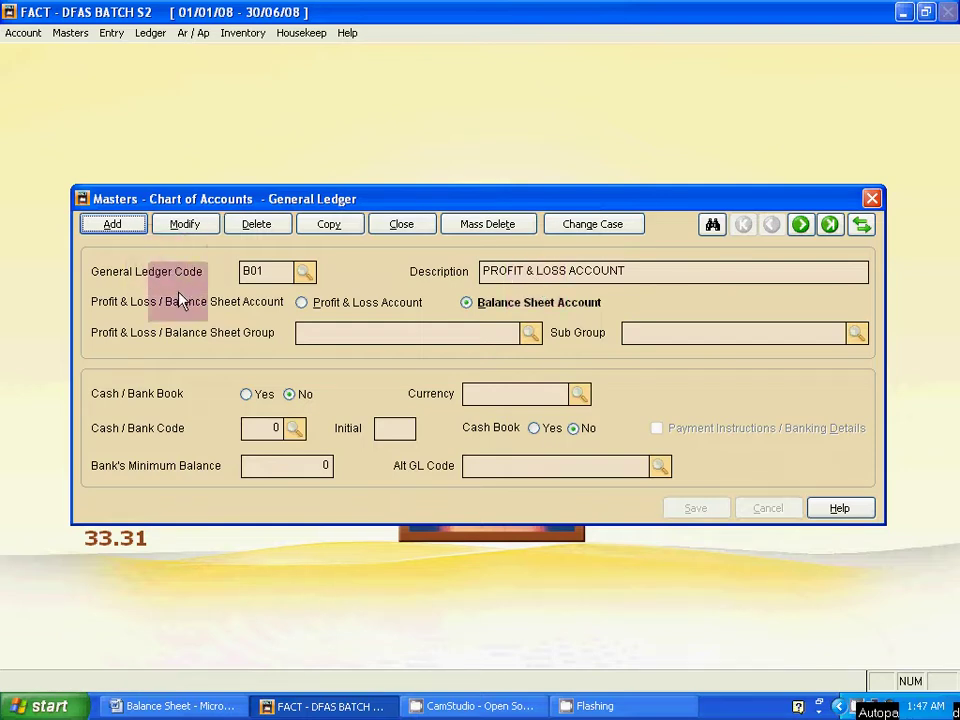
Step: Examine the existing general ledger codes and compare them with the items in the balance sheet document
left_click(712, 226)
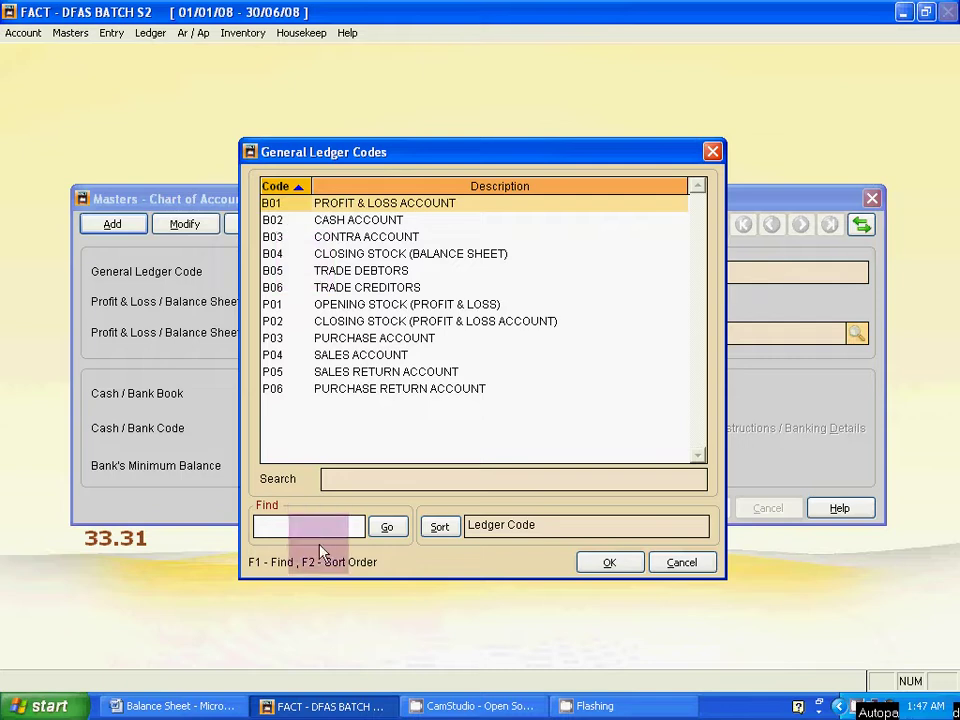
key("alt+Tab")
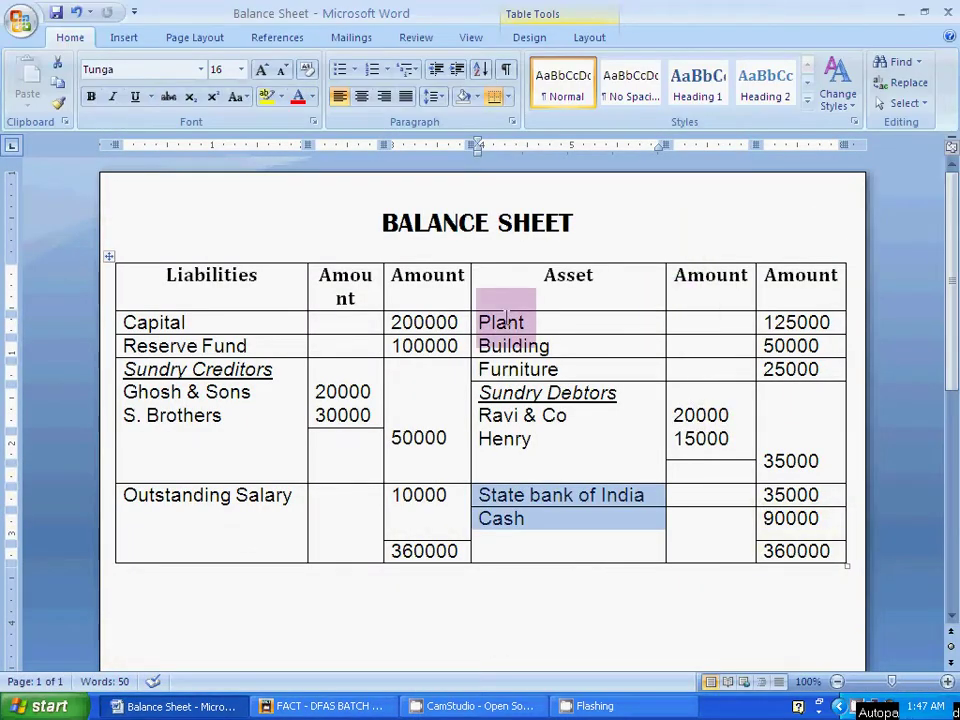
key("alt+Tab")
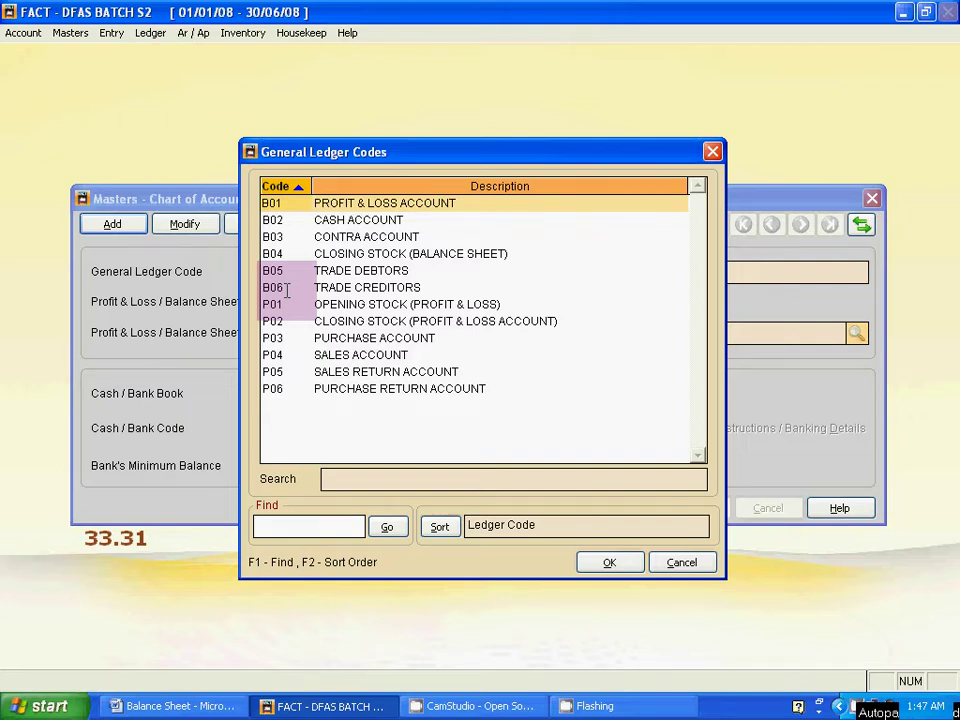
key("Return")
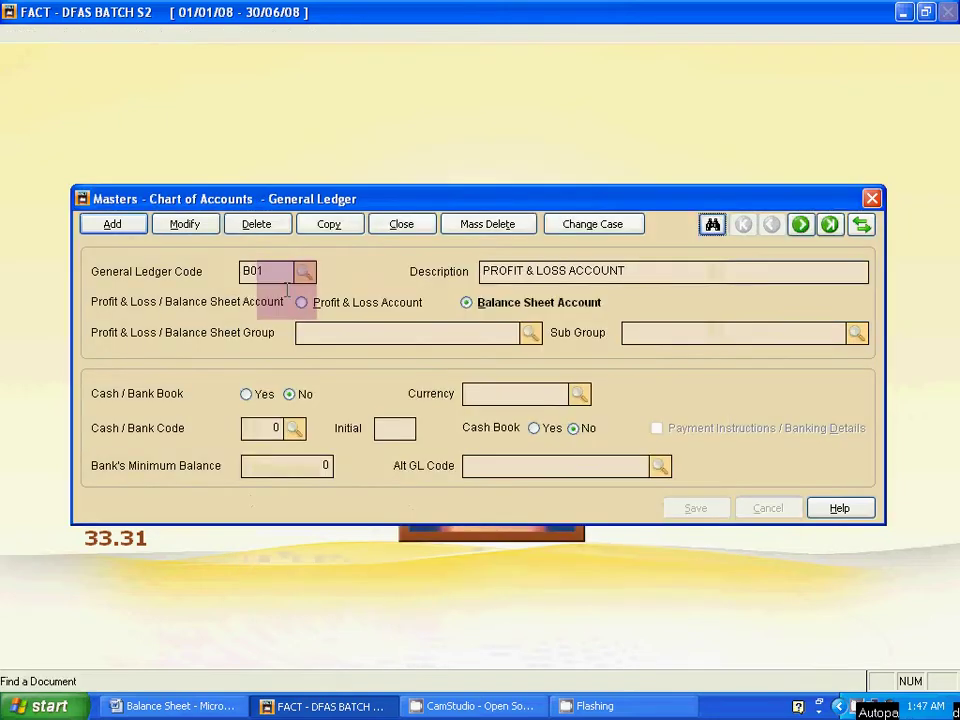
Step: Start a new general ledger account with the code B07 and check the balance sheet for its description
left_click(112, 224)
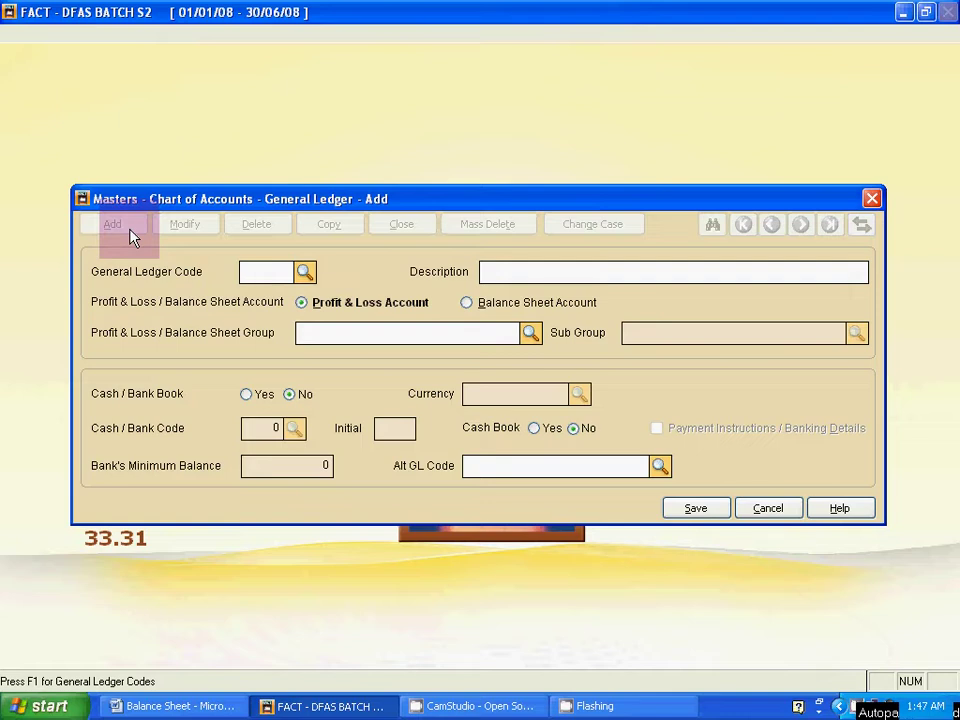
type("B07")
key("Return")
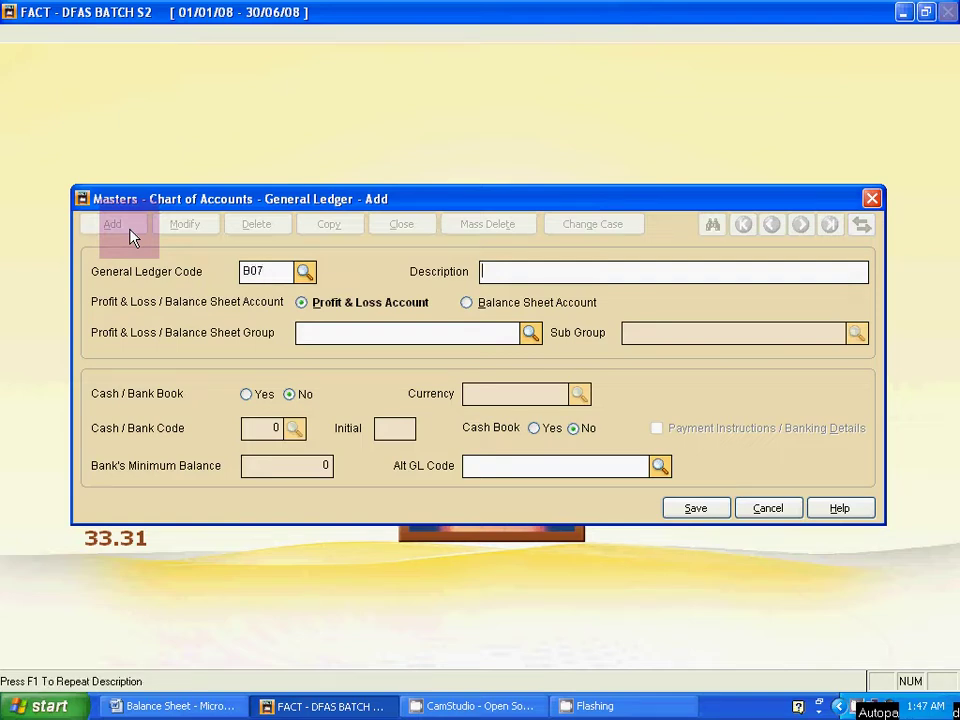
key("alt+Tab")
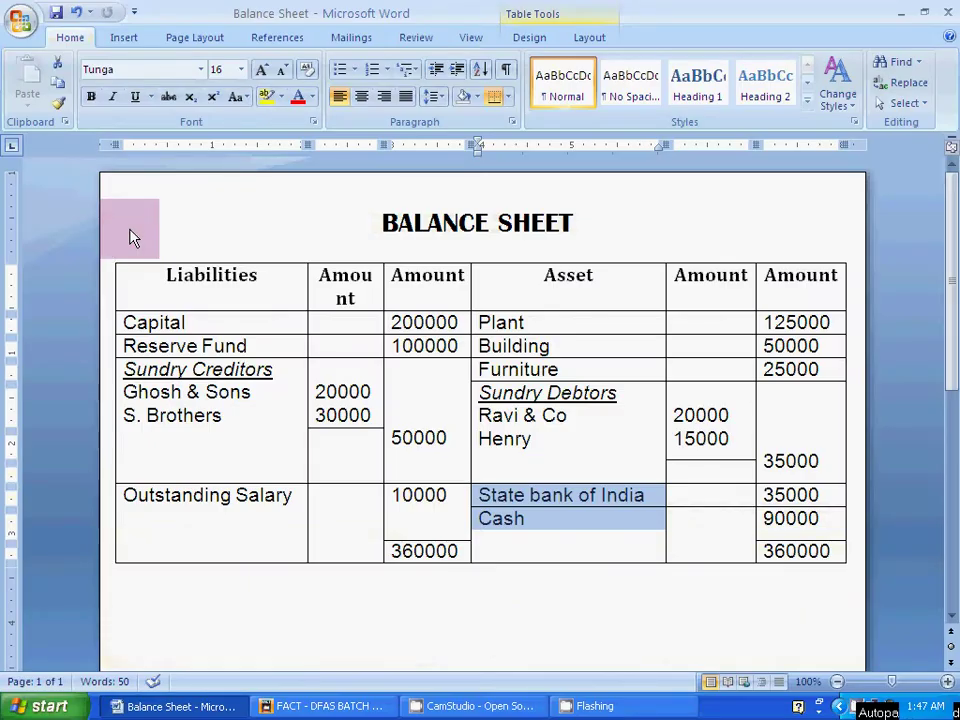
key("alt+Tab")
type("ca")
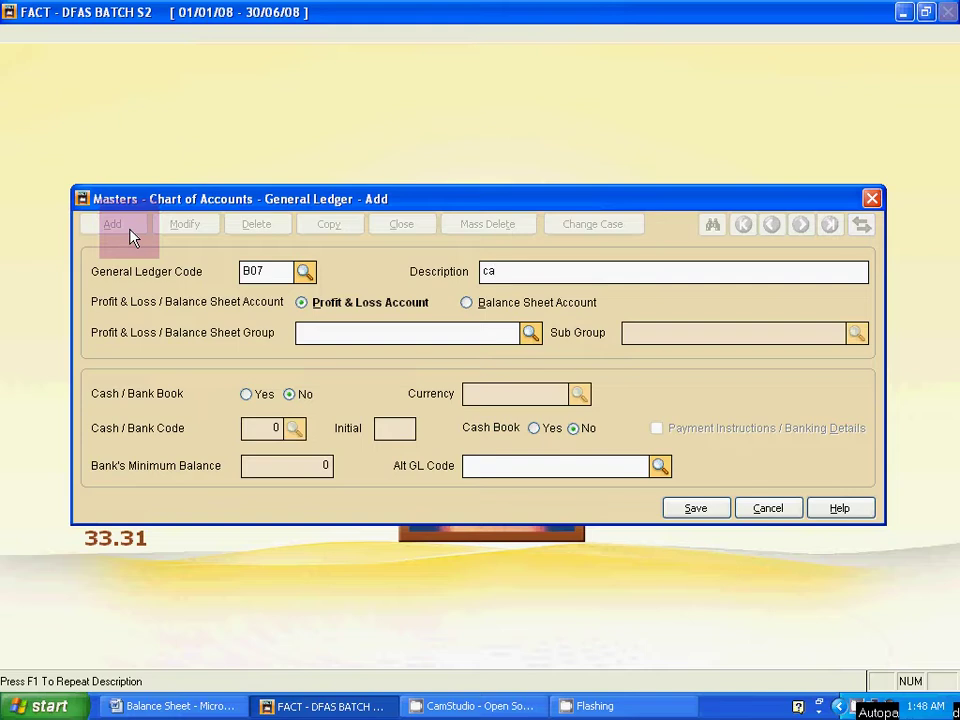
key("BackSpace")
key("BackSpace")
key("Caps_Lock")
type("cAPITAL")
key("BackSpace")
key("BackSpace")
key("BackSpace")
key("BackSpace")
key("BackSpace")
key("BackSpace")
key("BackSpace")
type("c")
key("BackSpace")
key("Caps_Lock")
type("capita")
key("BackSpace")
key("BackSpace")
key("BackSpace")
key("BackSpace")
key("BackSpace")
key("BackSpace")
Step: Describe account B07 as CAPITAL, classify it as a Balance Sheet Account and save it
key("Caps_Lock")
type("CAPITAL")
key("Tab")
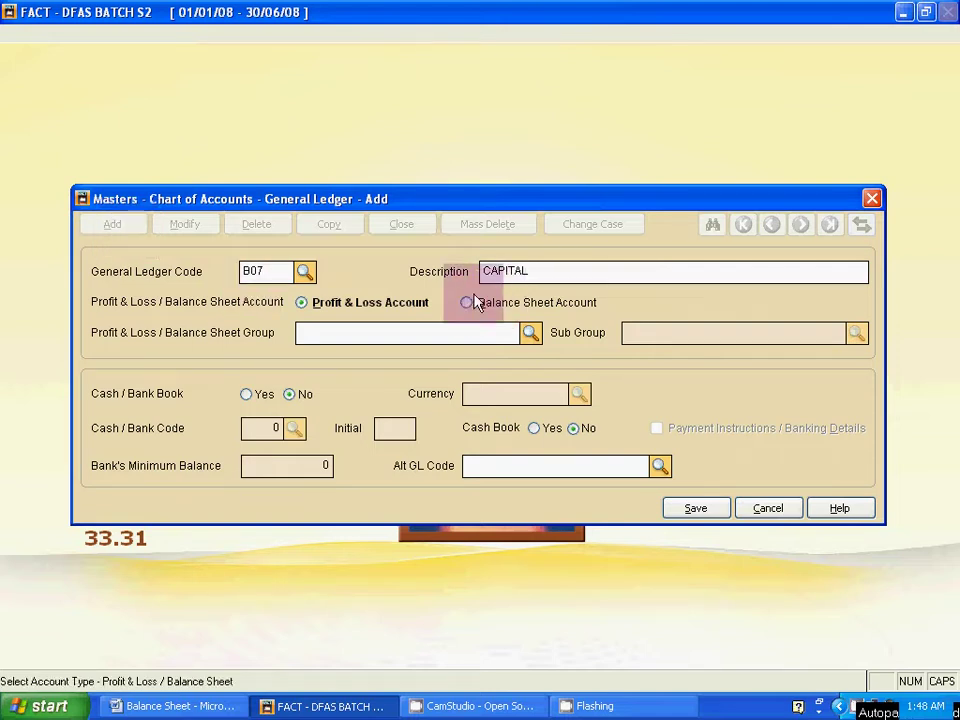
left_click(468, 302)
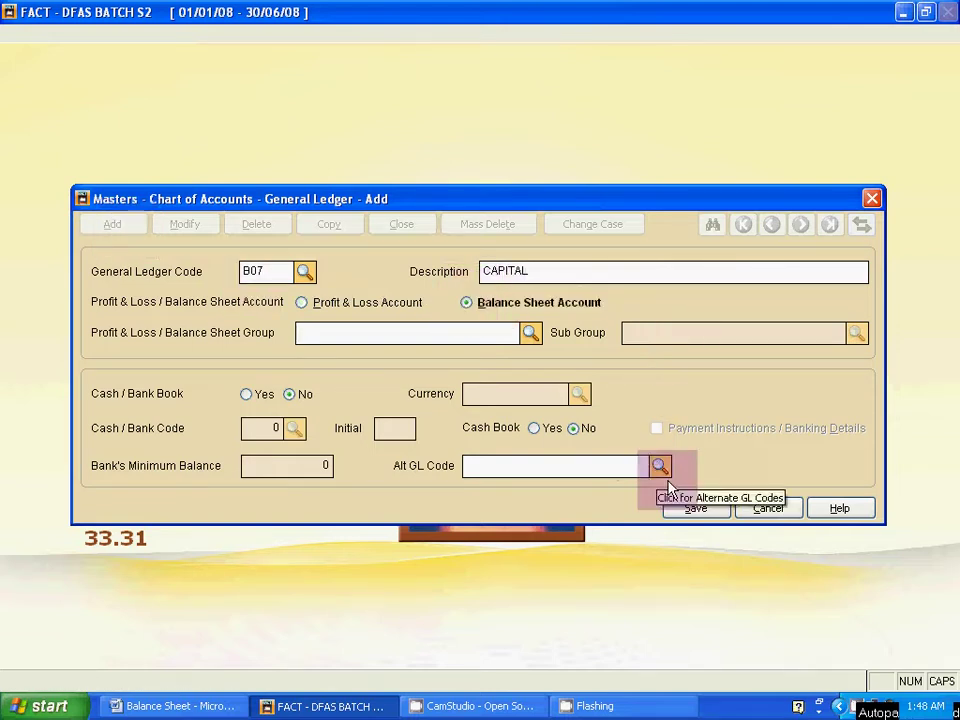
left_click(700, 510)
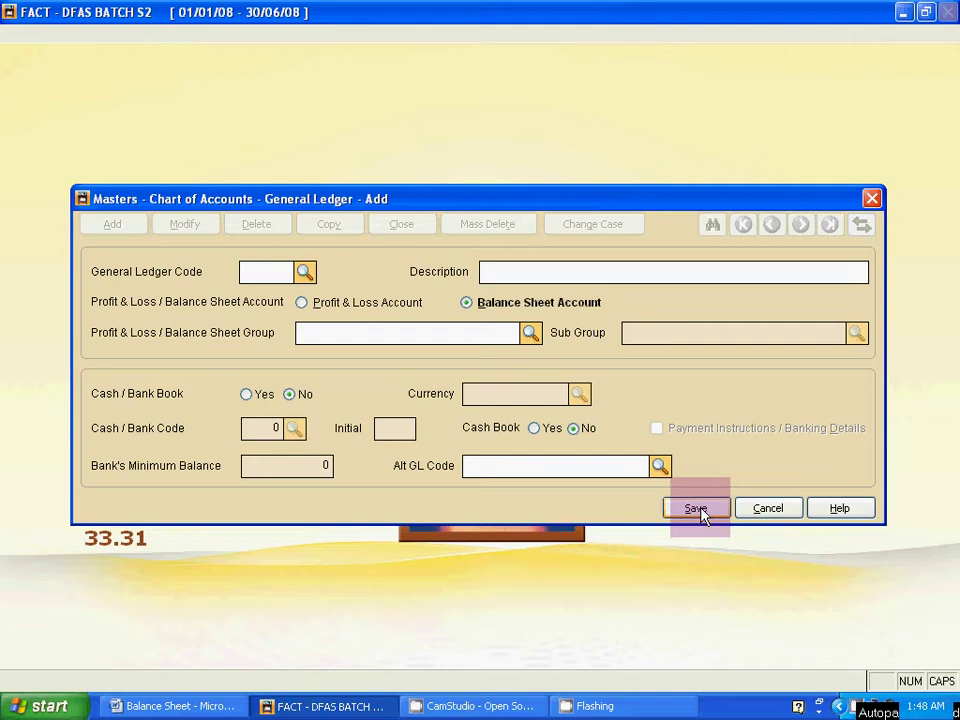
Step: Add and save the balance sheet account B08 with the description RESERVE FUND
key("alt+Tab")
key("alt+Tab")
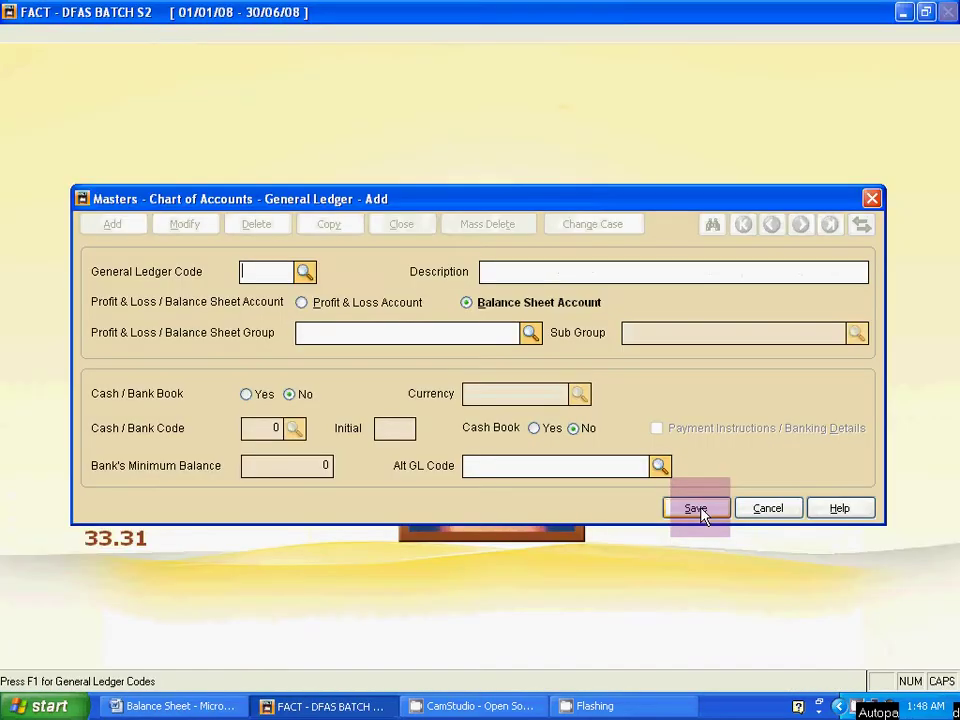
type("B08")
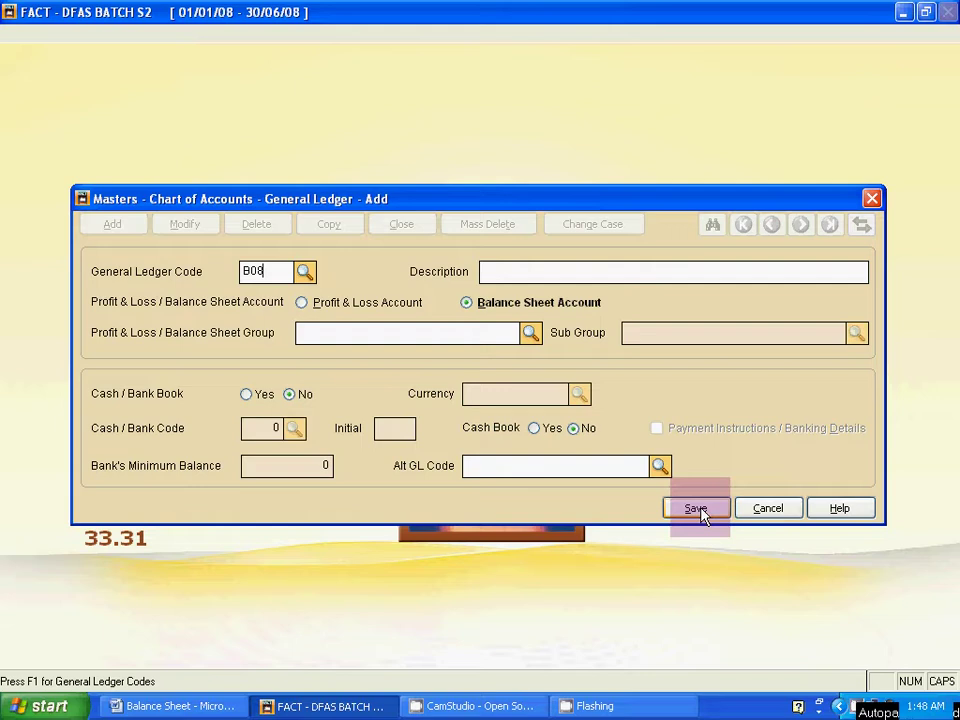
key("Tab")
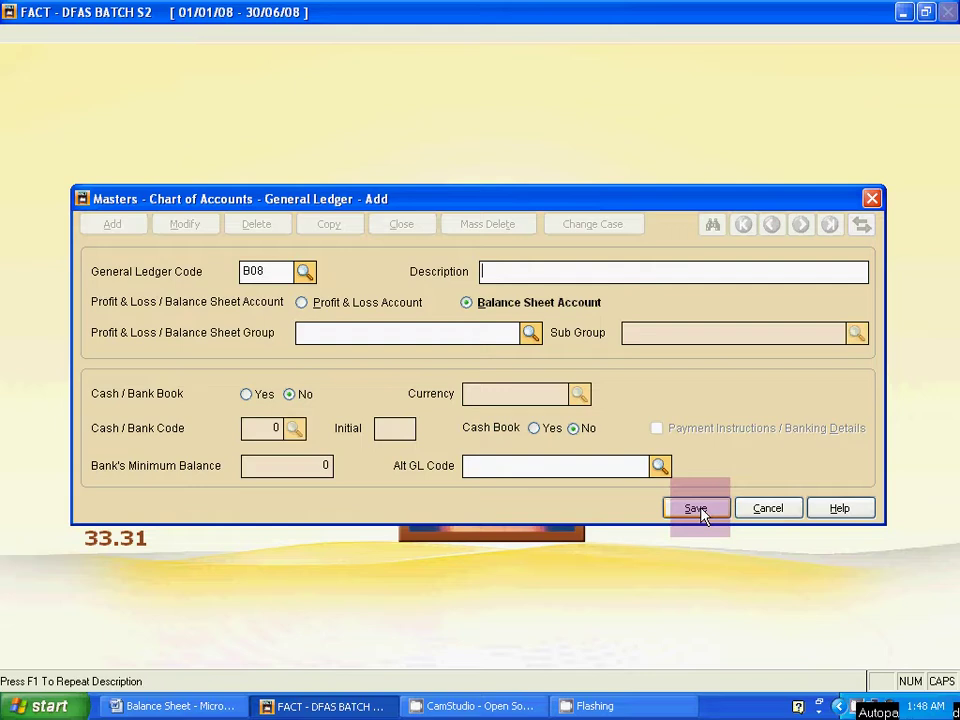
type("RESERVE FUND")
left_click(698, 510)
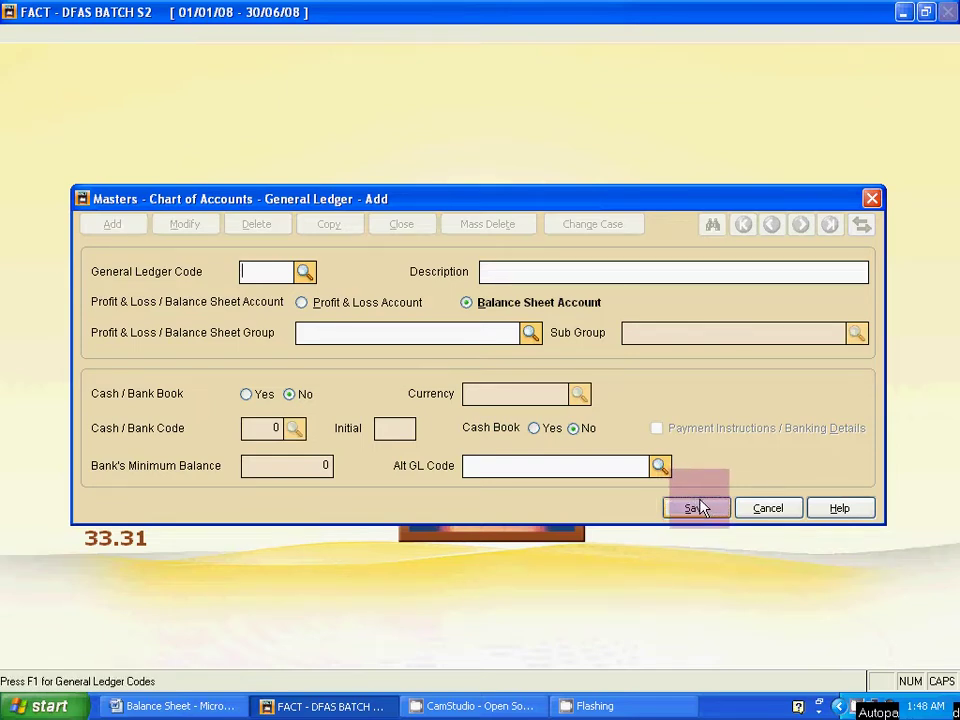
Step: Check the remaining liabilities in the balance sheet, and add and save account B09 with the description OUTSTANDING SALARY
key("alt+Tab")
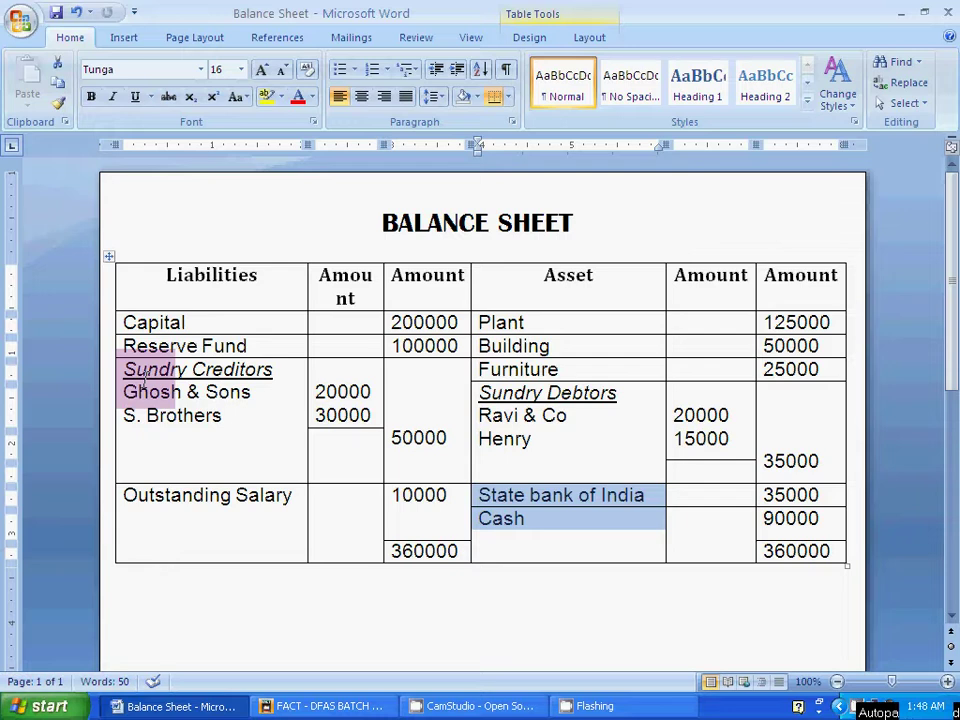
left_click_drag(533, 384, 562, 440)
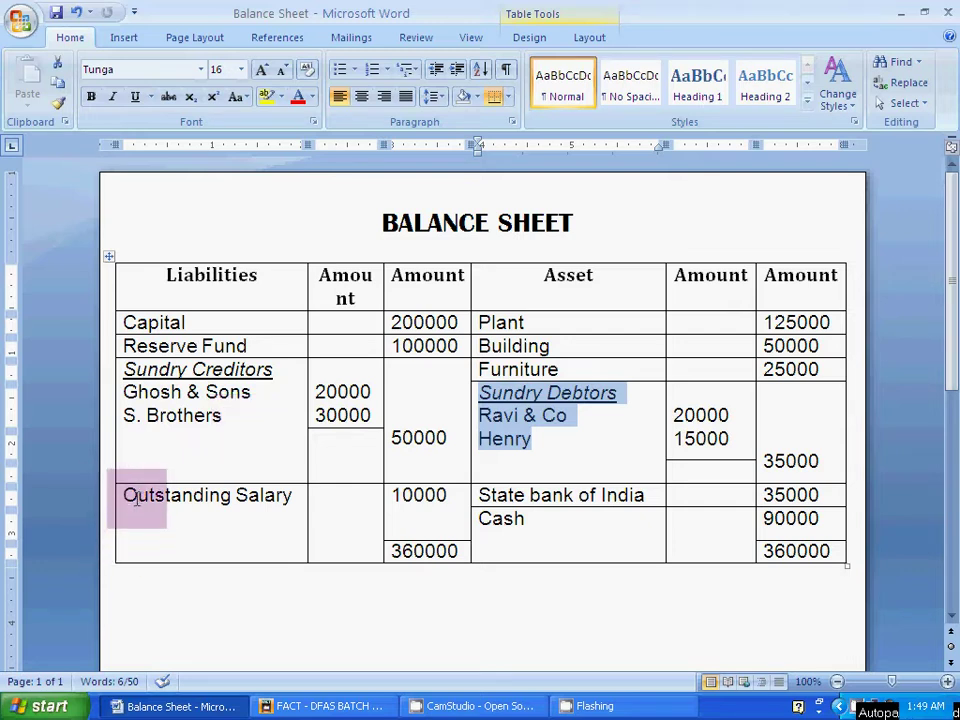
key("alt+Tab")
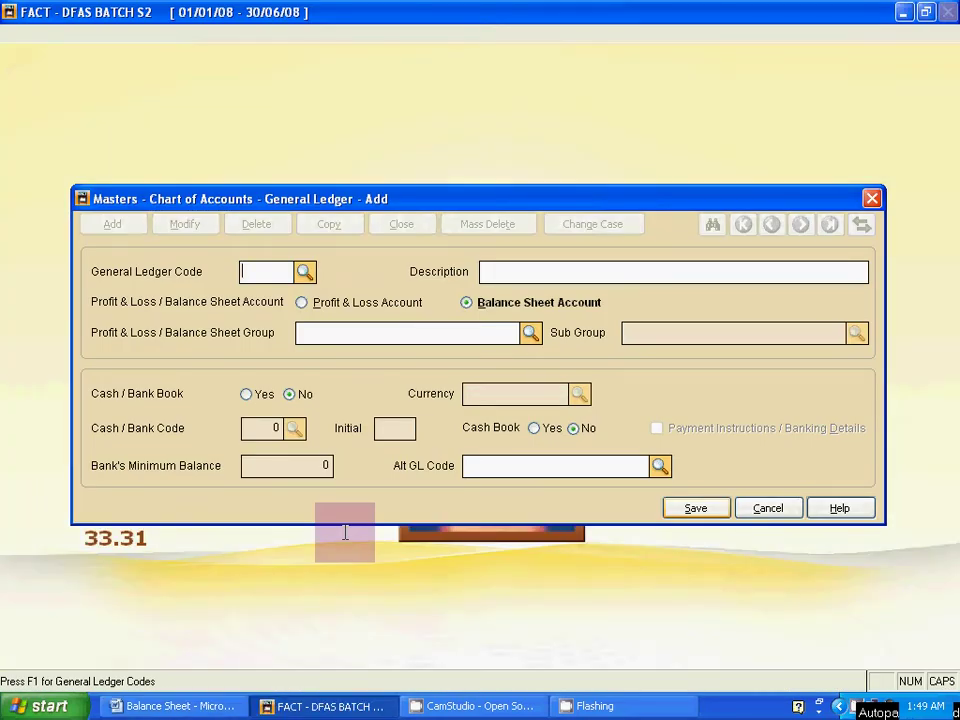
type("B09")
key("Tab")
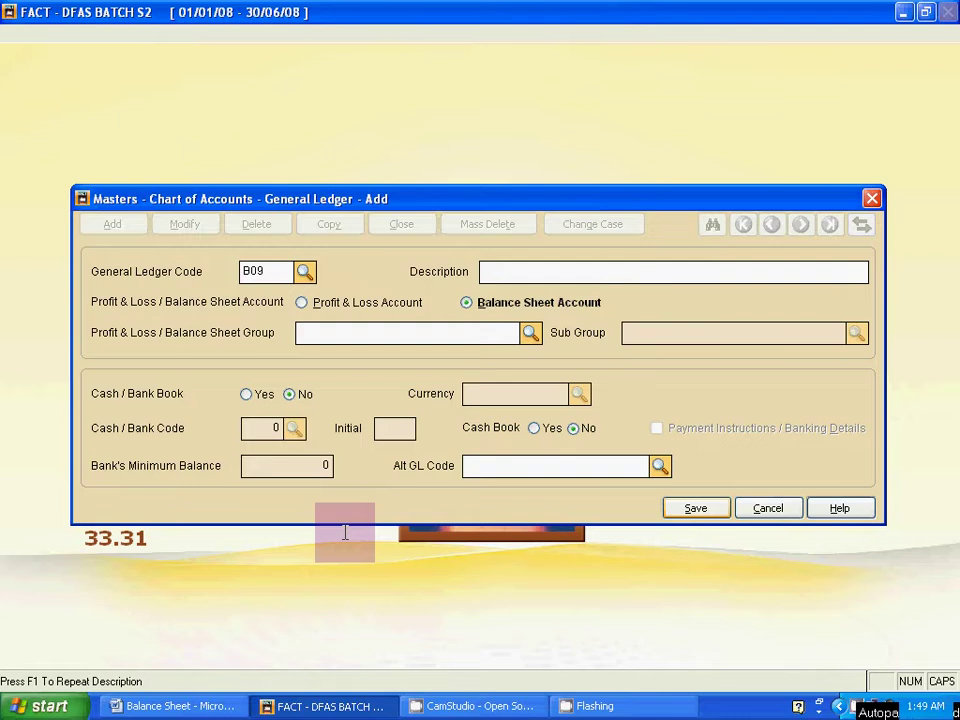
type("OUTSTANDING SA")
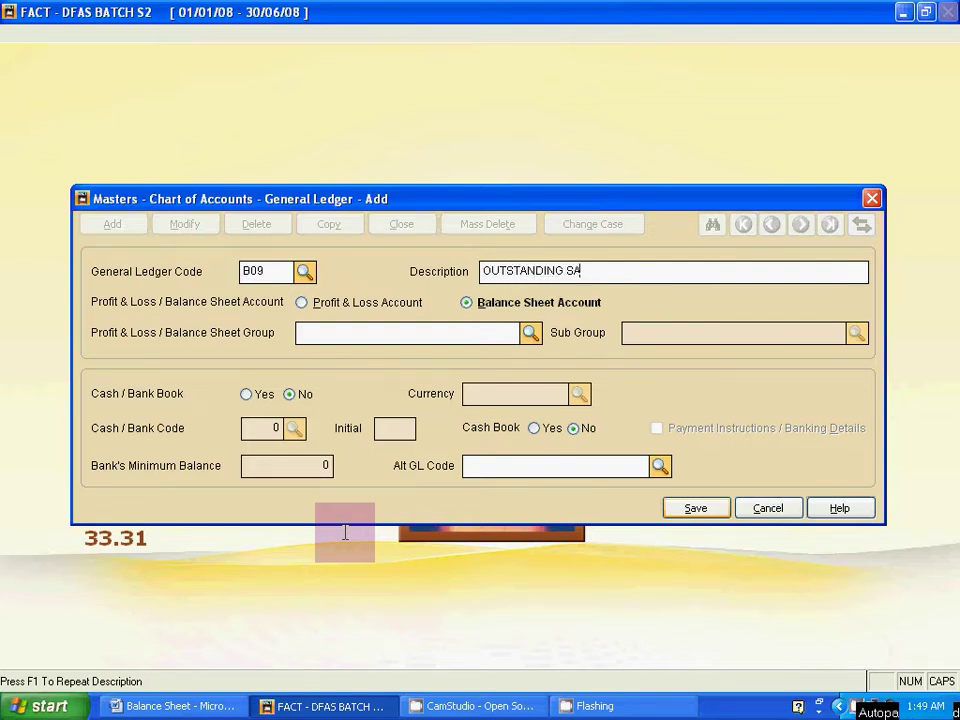
type("LARY")
left_click(671, 512)
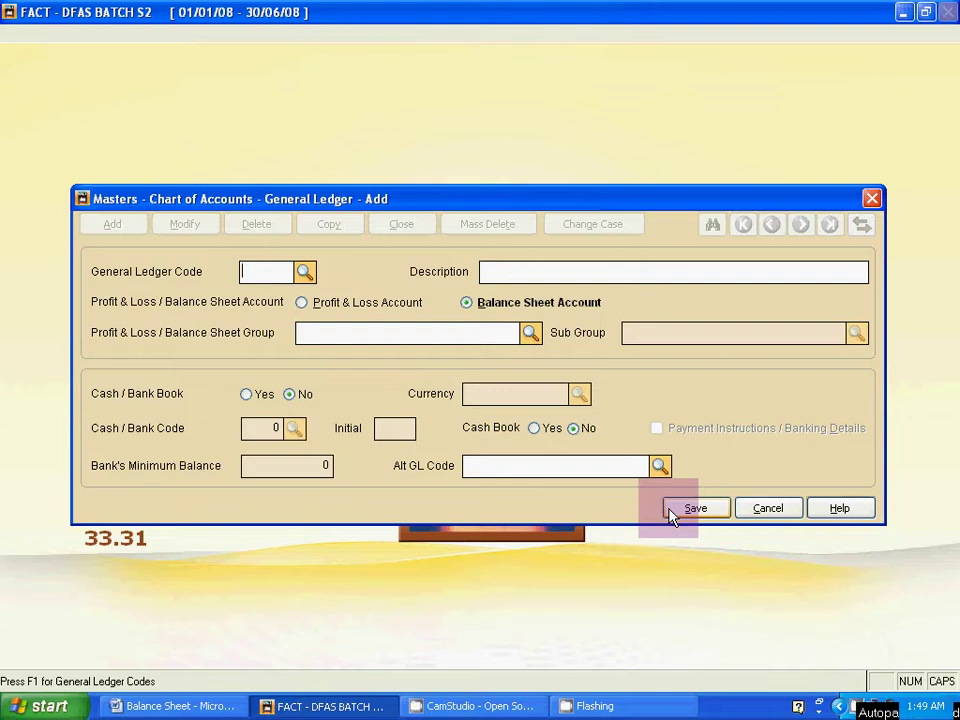
Step: Add and save the balance sheet account B10 for the first asset, with the description PLANT
type("B10")
key("Tab")
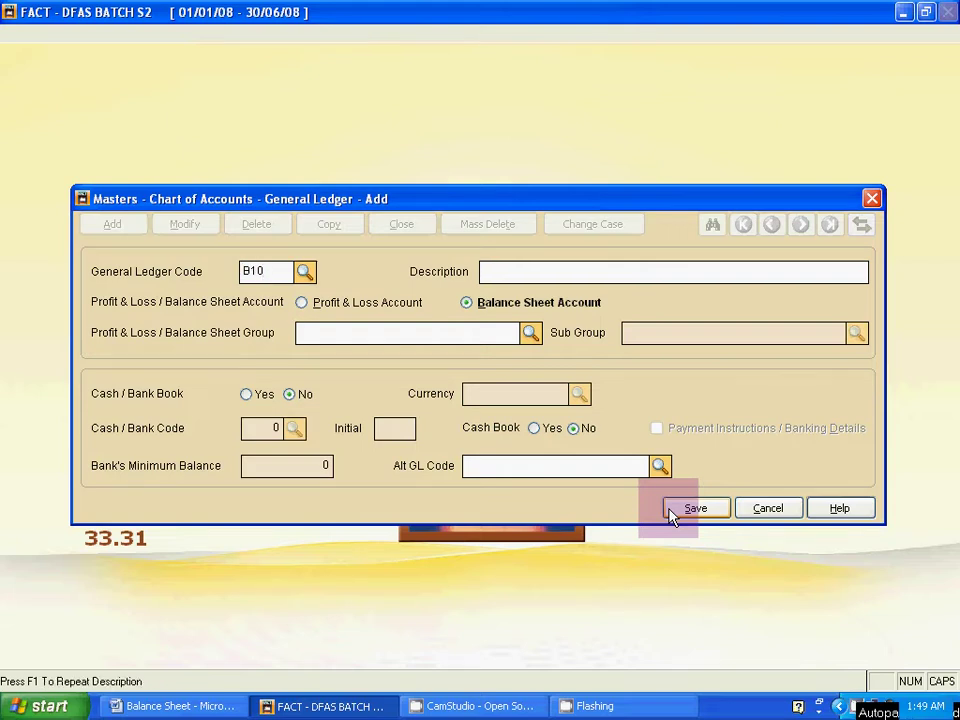
key("alt+Tab")
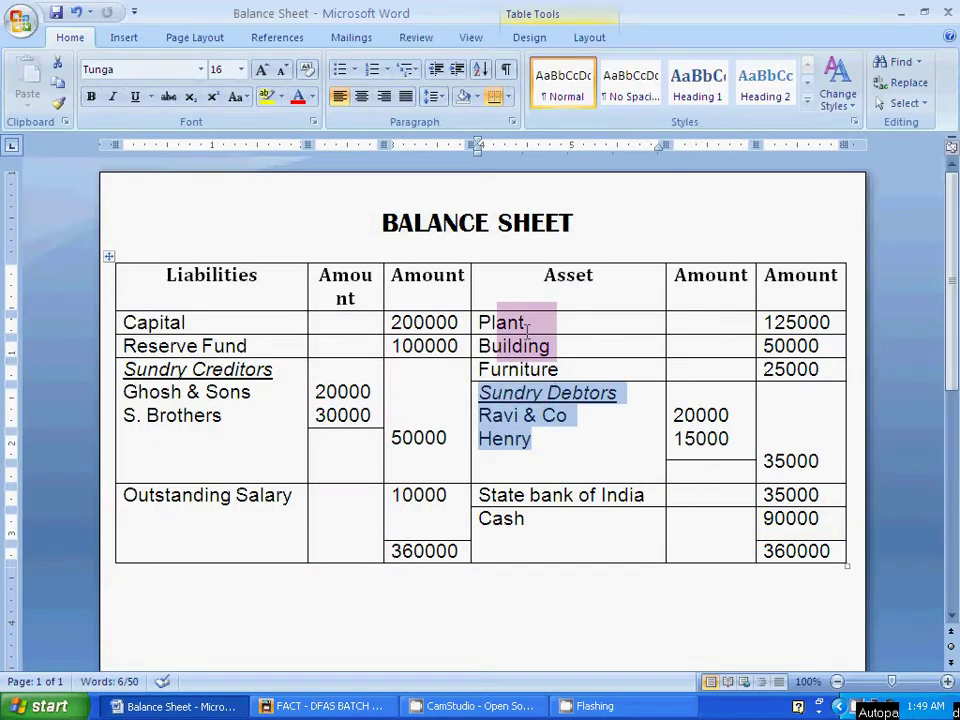
key("alt+Tab")
type("P")
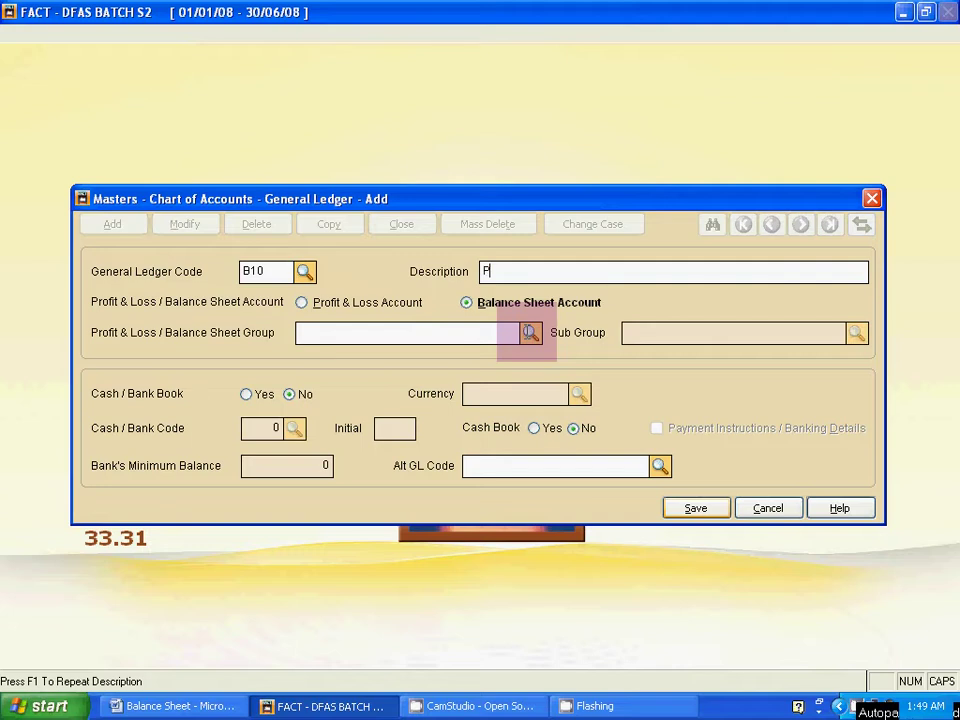
type("LANT")
left_click(723, 507)
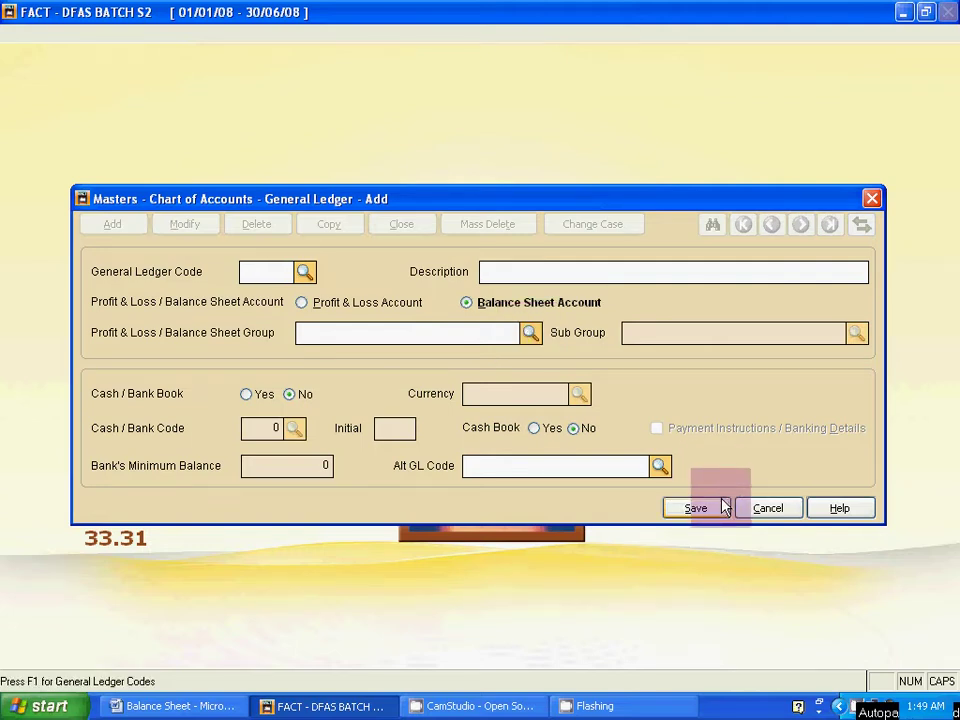
Step: Add and save the balance sheet account B11 with the description BUILDING
key("alt+Tab")
key("alt+Tab")
type("11")
key("Tab")
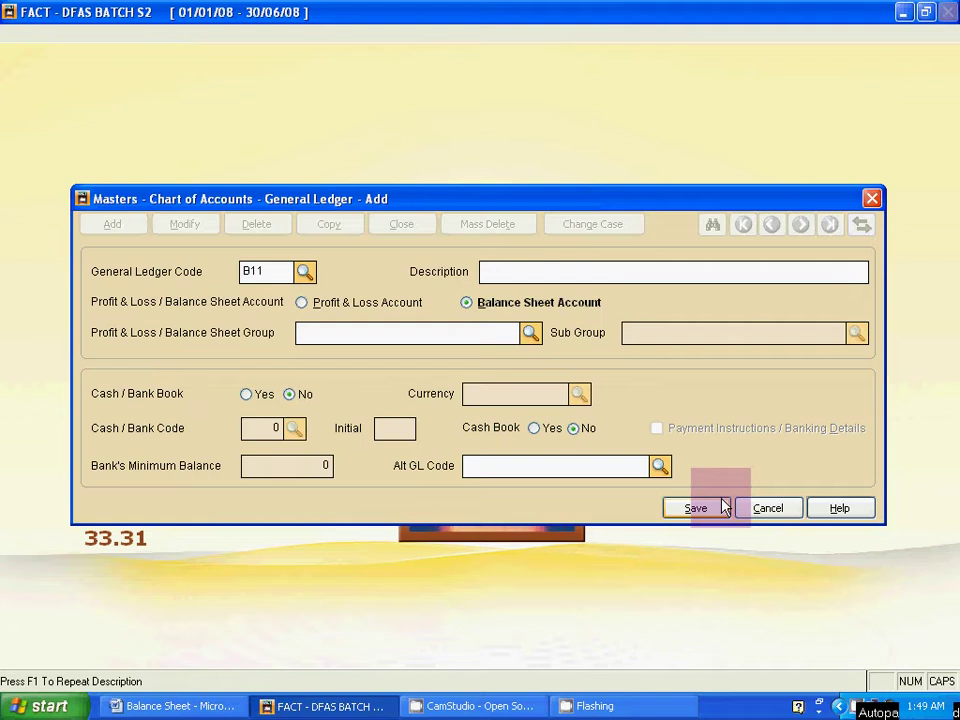
type("BUILDING")
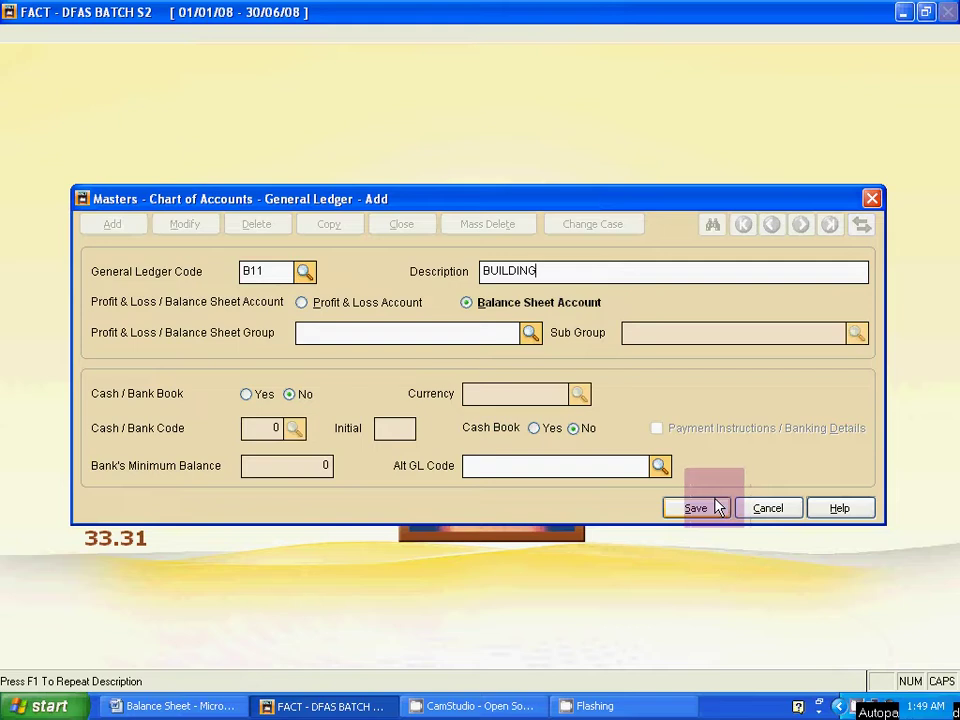
left_click(718, 508)
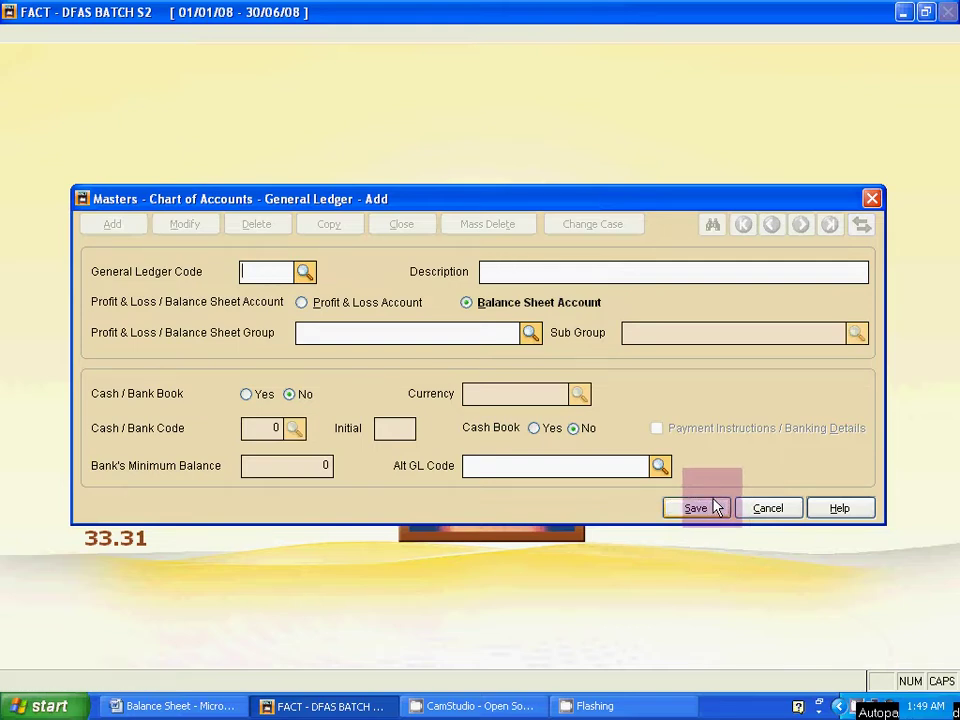
Step: Add and save the balance sheet account B12 with the description FURNITURE, checking the existing codes and the next asset in the balance sheet
type("B")
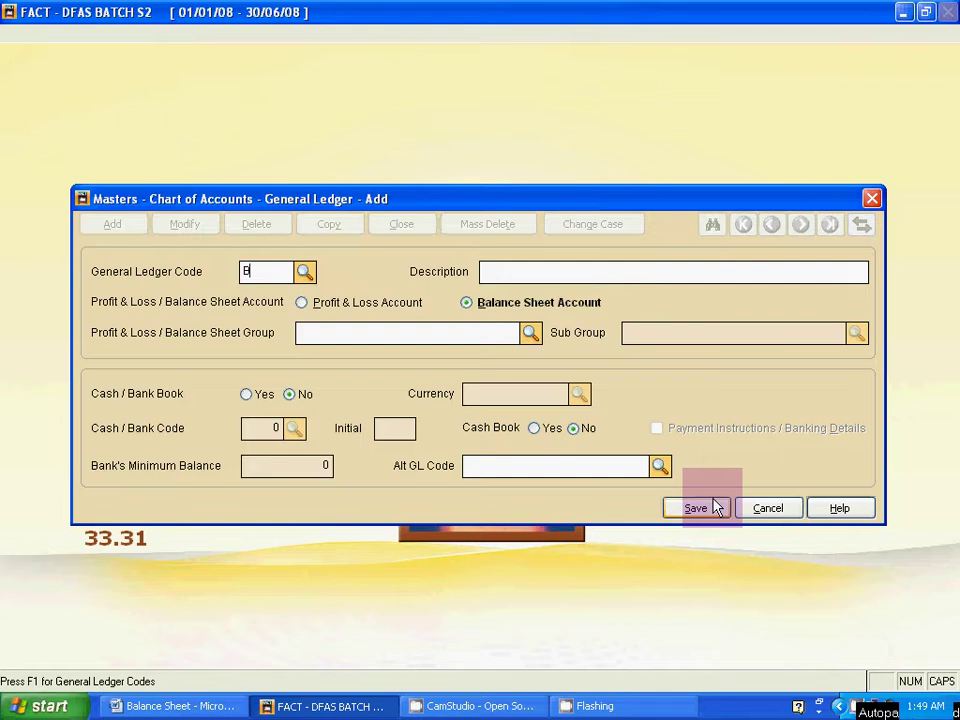
left_click(305, 271)
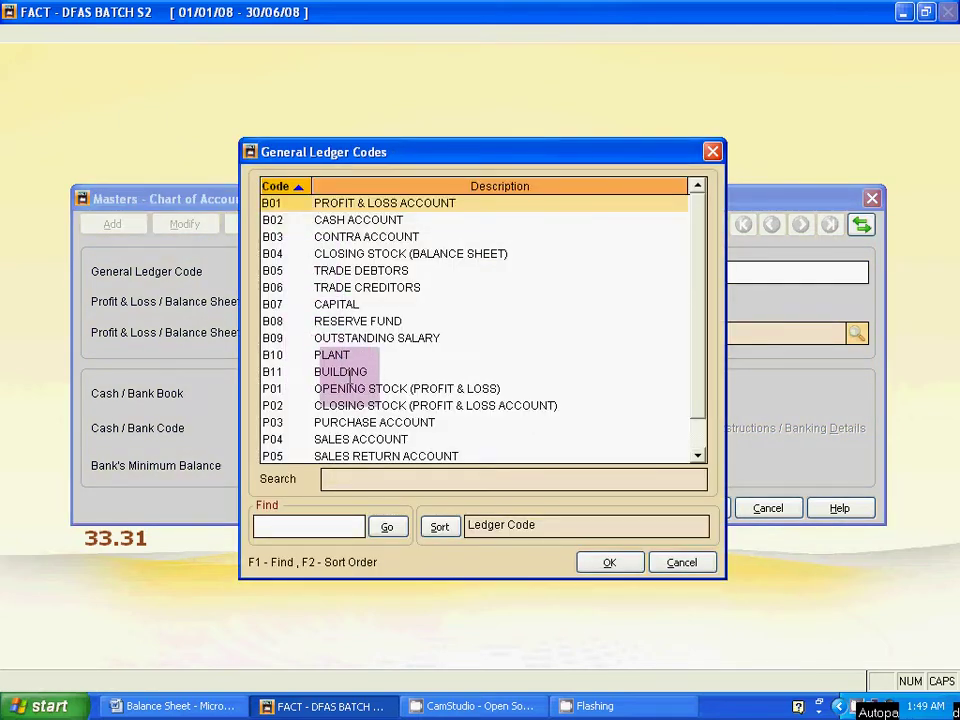
key("Escape")
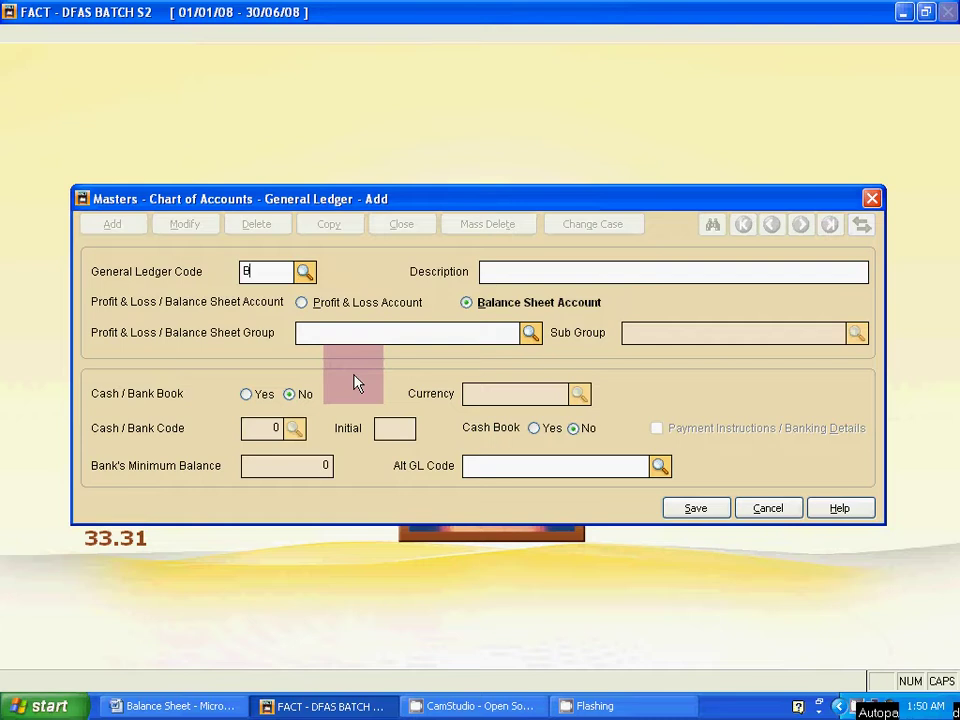
type("12")
key("Tab")
key("alt+Tab")
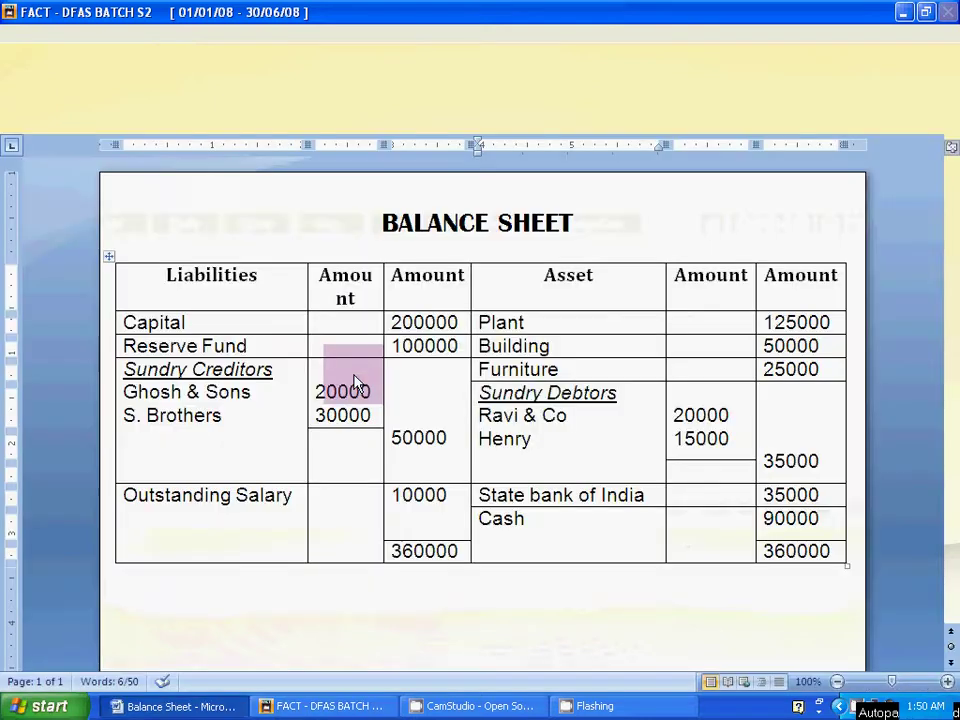
key("alt+Tab")
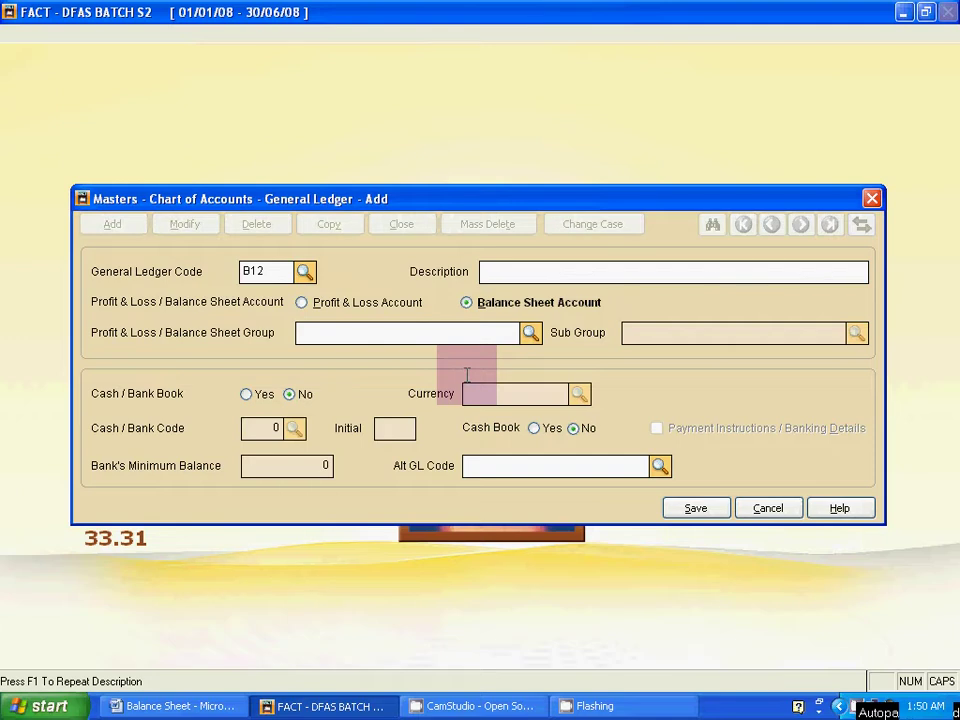
type("FURNITURE")
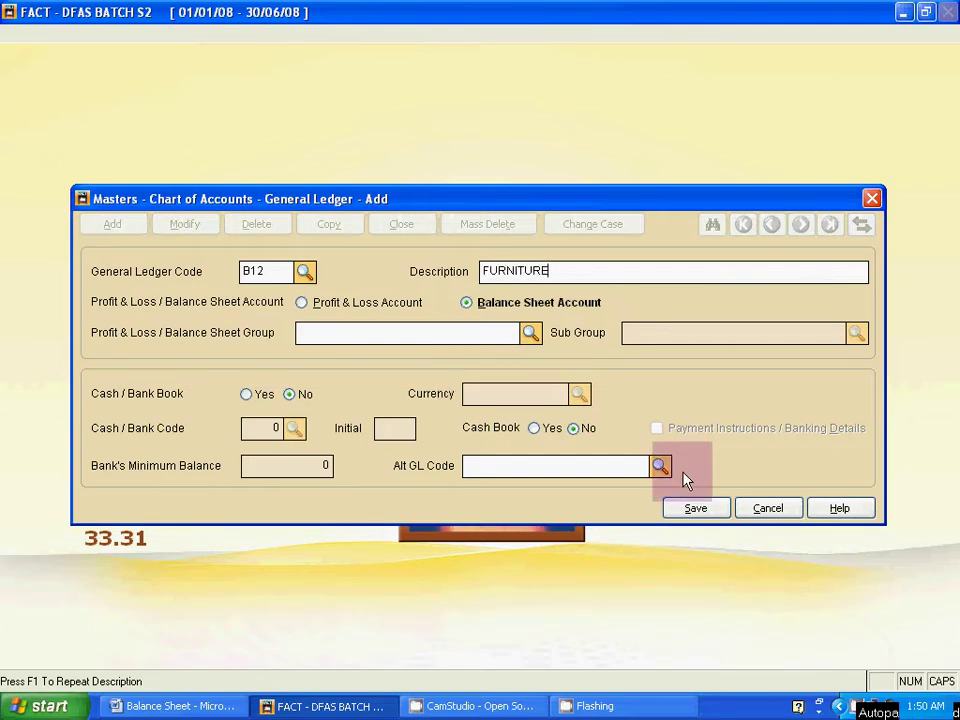
left_click(696, 508)
Step: Examine the remaining assets in the Word balance sheet, from Sundry Debtors to State bank of India and Cash, and return to FACT
key("alt+Tab")
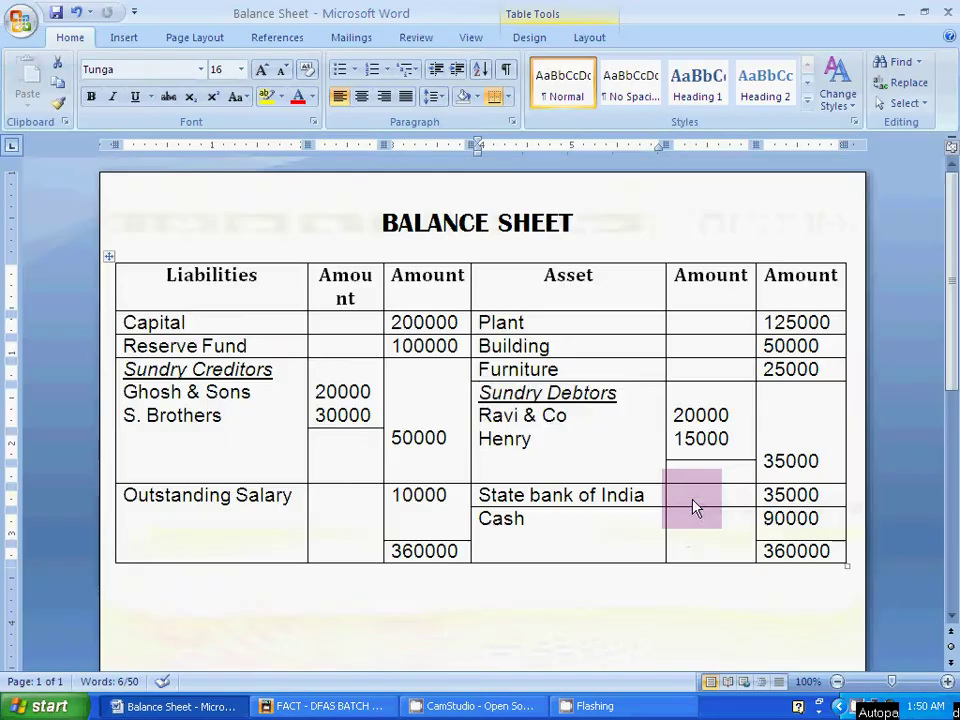
left_click(516, 414)
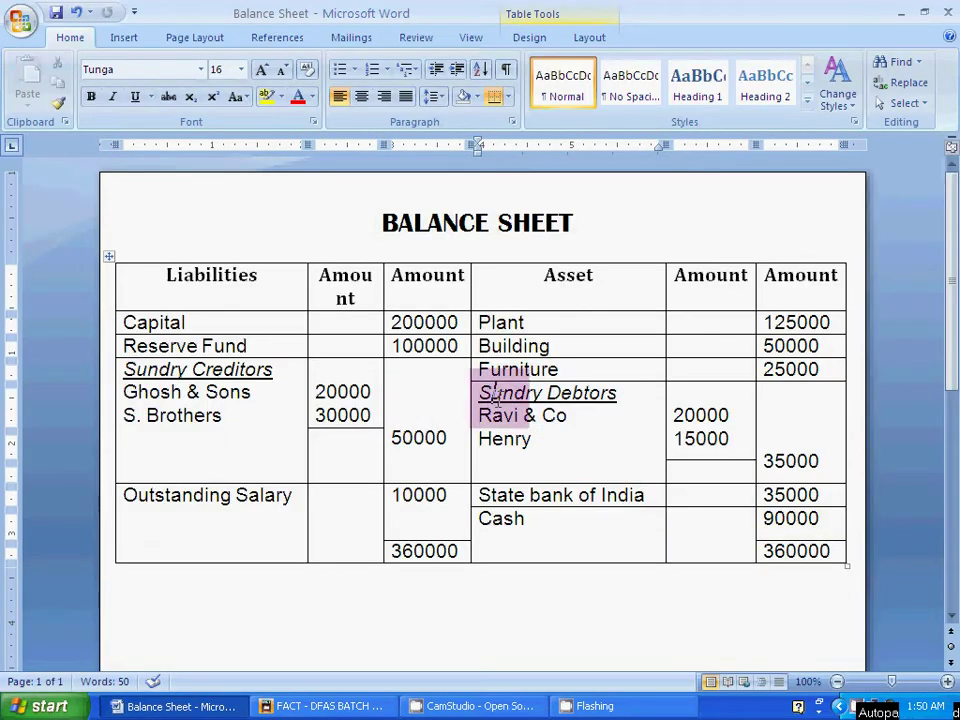
left_click_drag(489, 393, 540, 446)
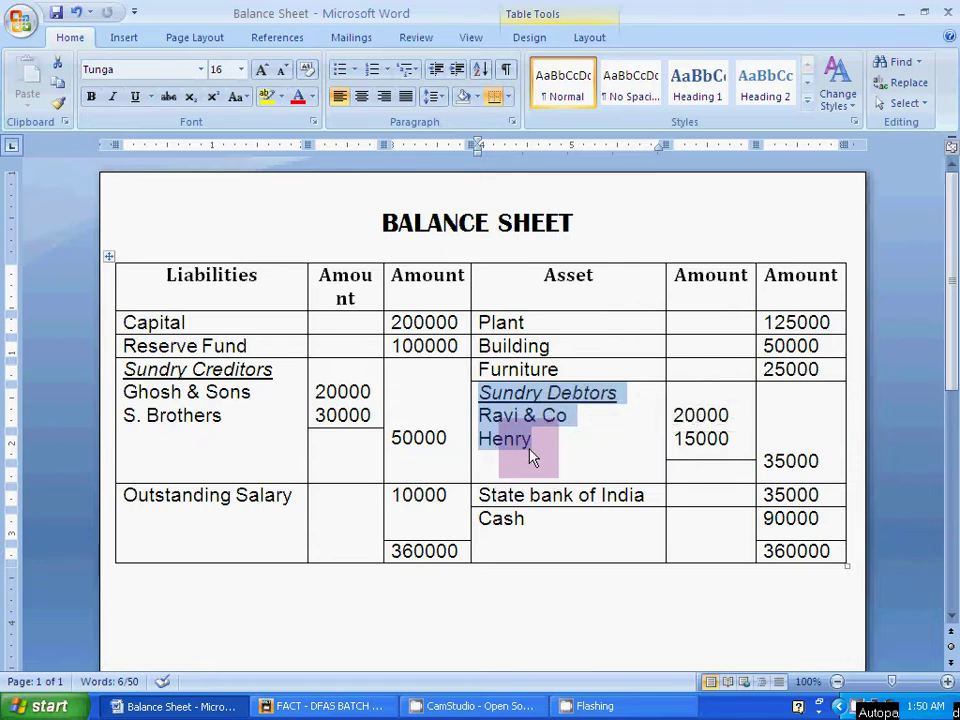
left_click(523, 496)
left_click_drag(523, 496, 647, 512)
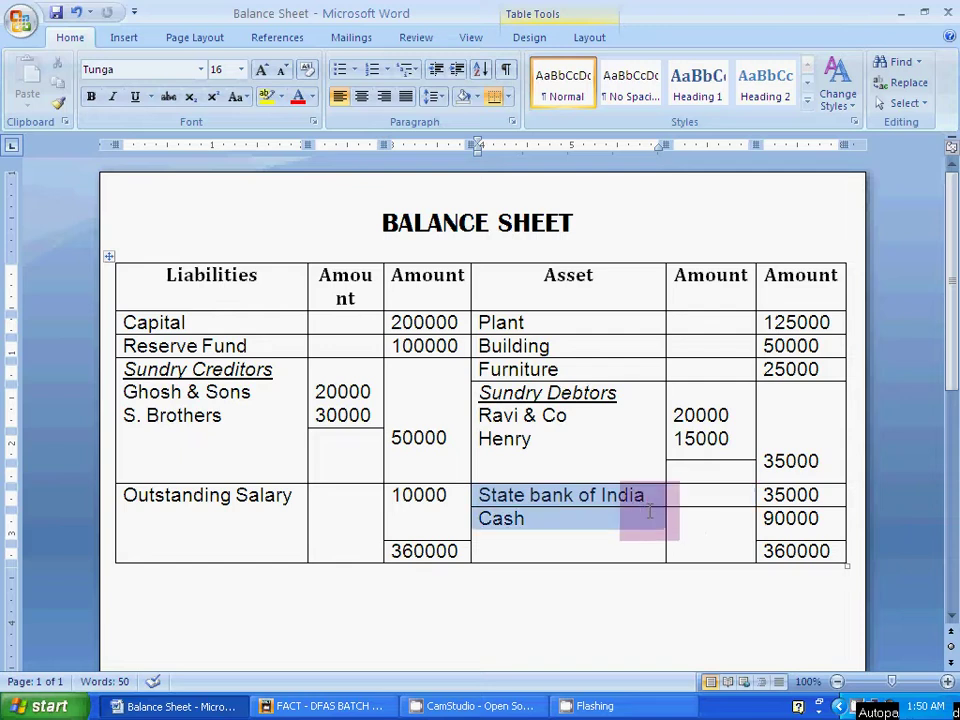
left_click(540, 518)
left_click_drag(540, 518, 480, 516)
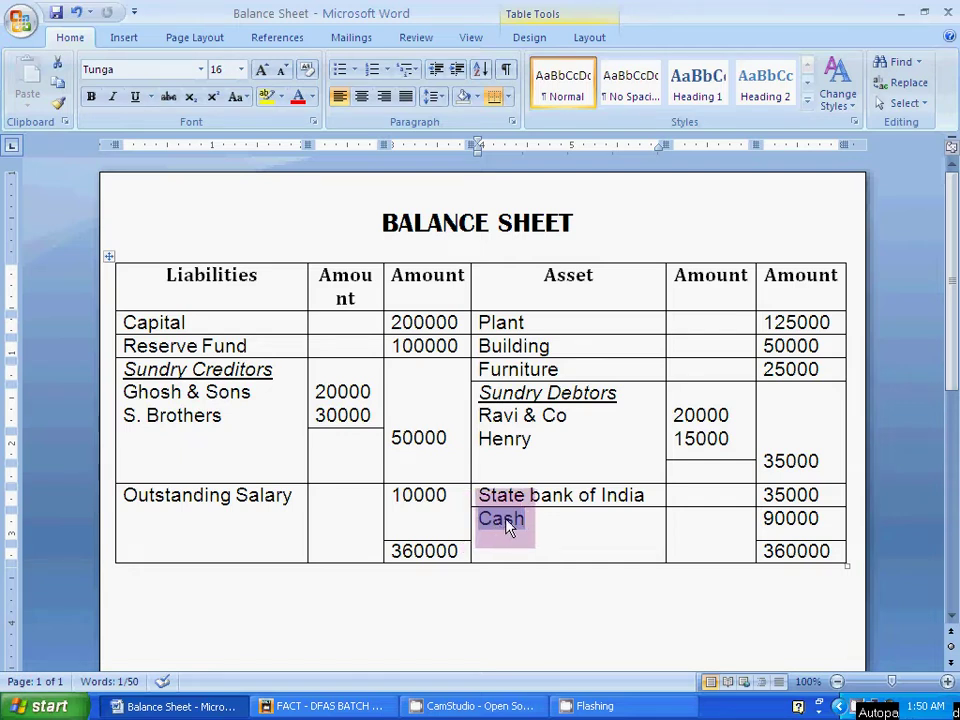
left_click_drag(482, 493, 632, 503)
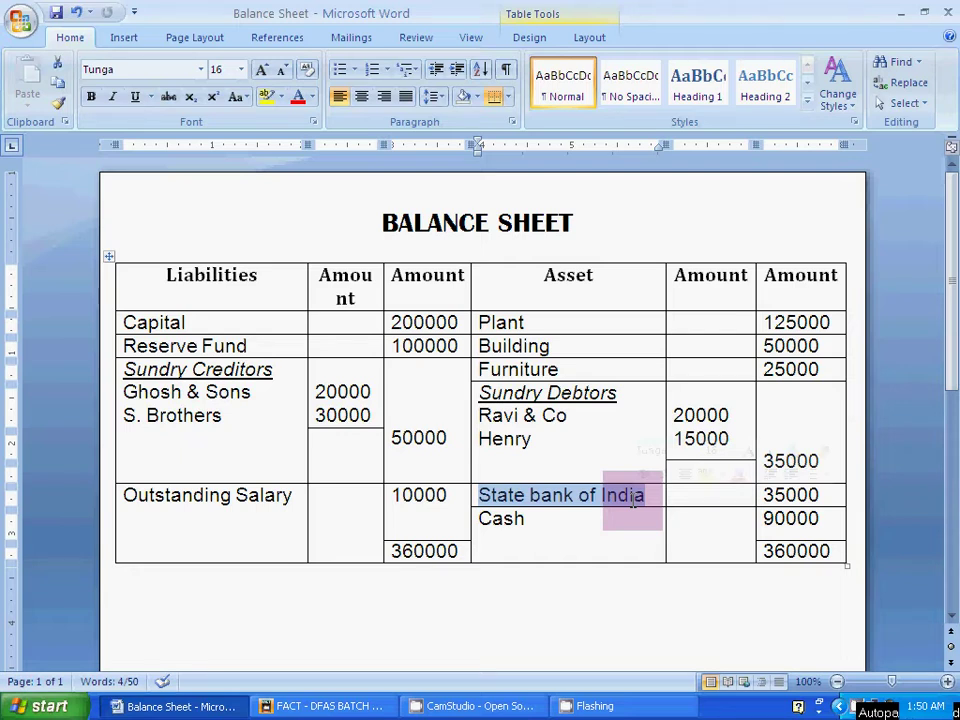
key("alt+Tab")
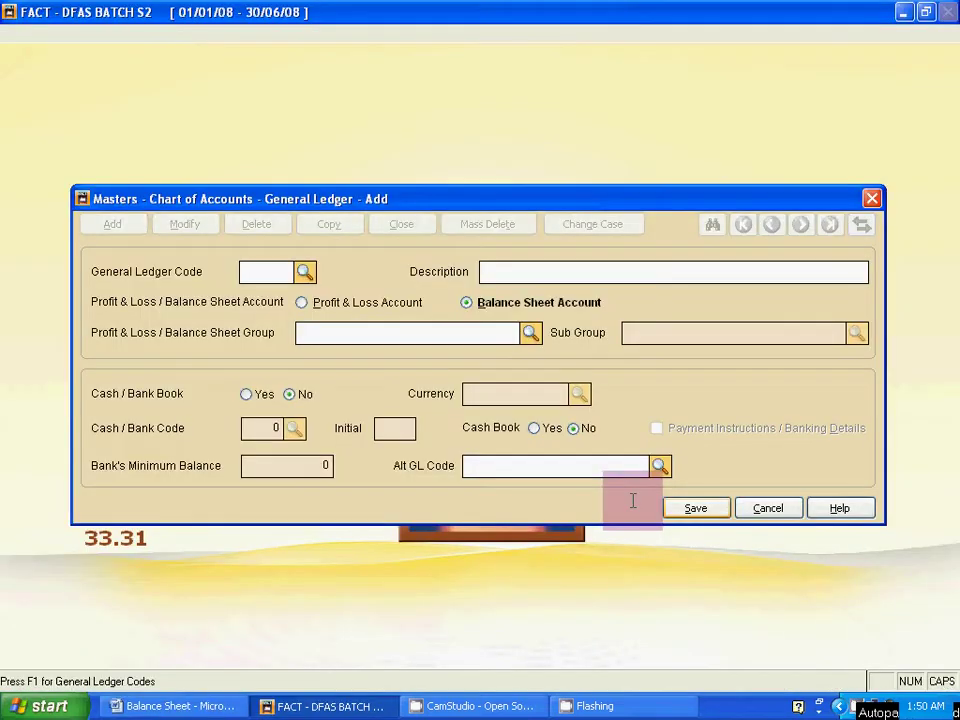
Step: Enter a new balance sheet account with the code B13 and the description STATE BANK OF INDIA
left_click(306, 271)
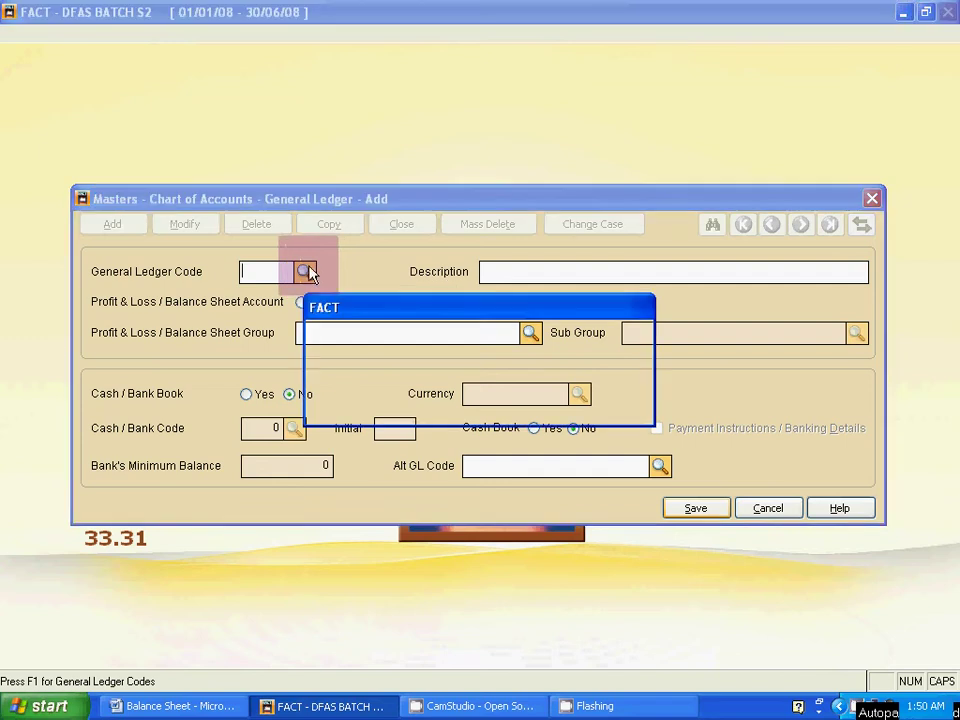
left_click(482, 400)
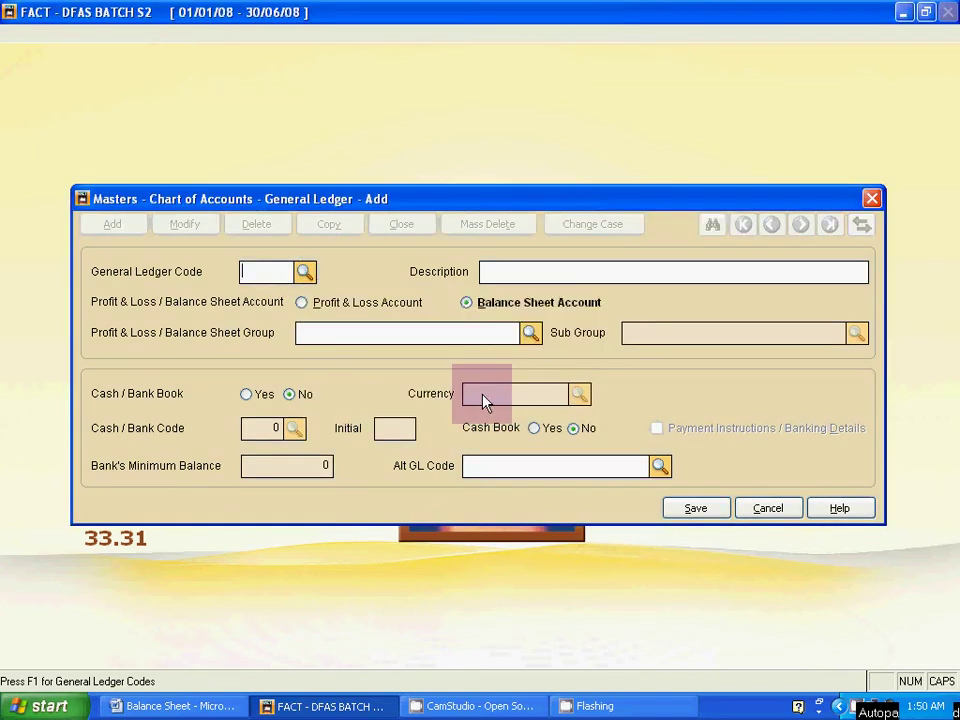
type("B13")
key("Return")
type("STATE")
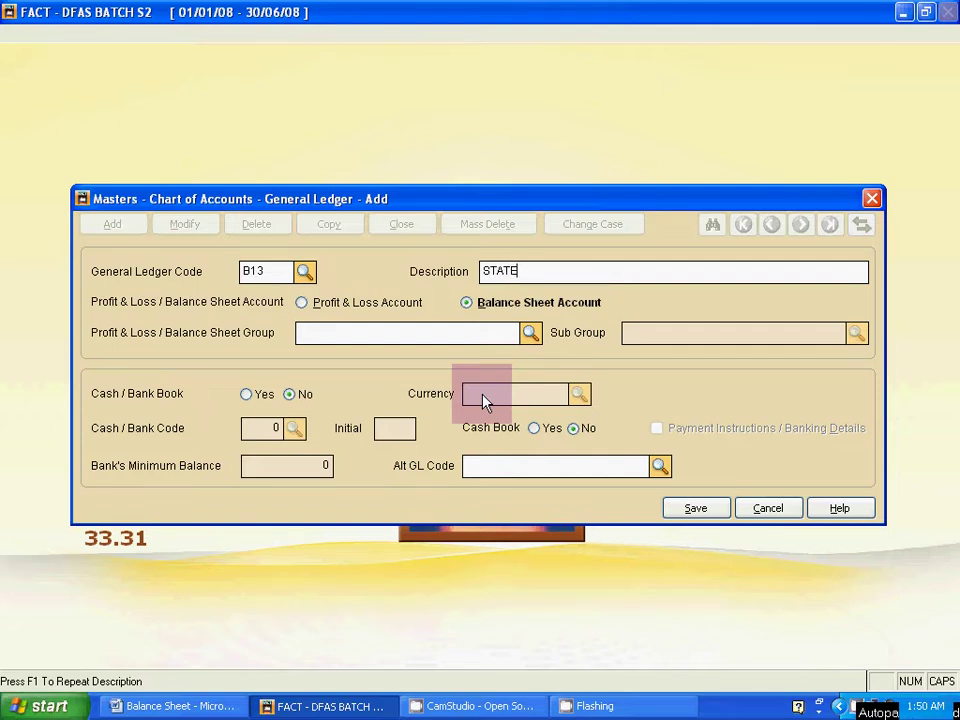
type(" BANK OF INDIA")
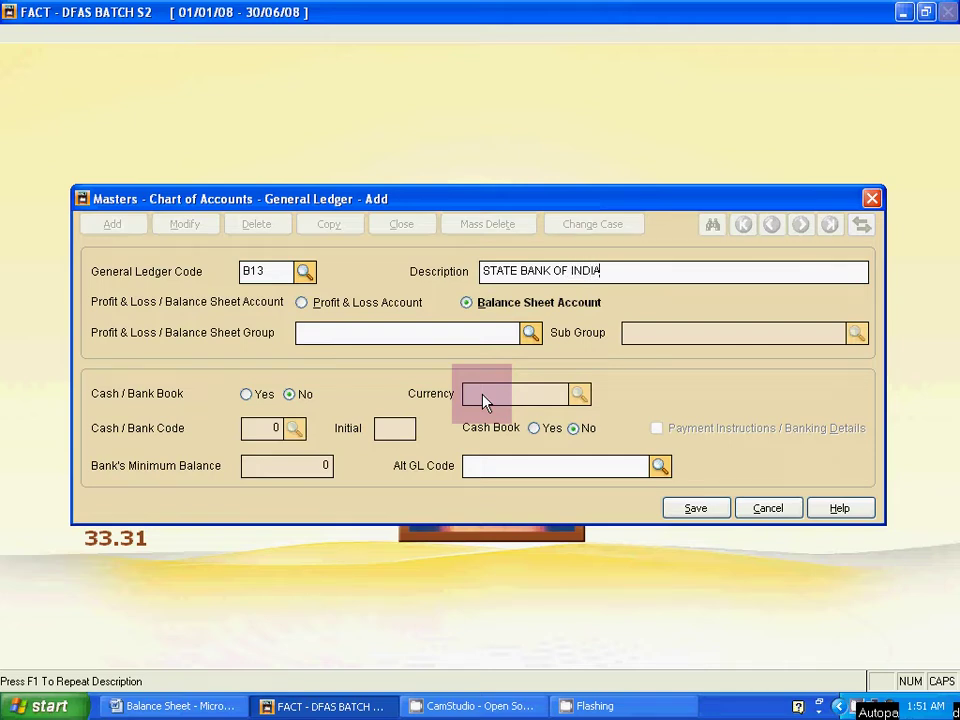
left_click(485, 314)
key("Return")
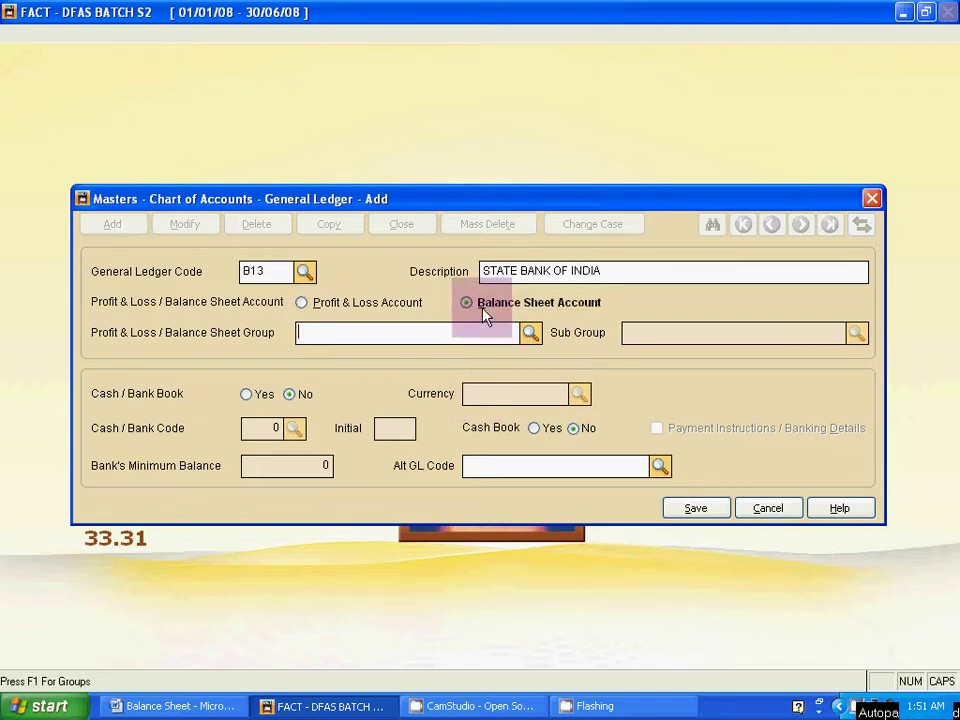
Step: Mark the account B13 as a cash/bank book with the currency left blank, and assign it the unused cash/bank code 2
left_click(245, 395)
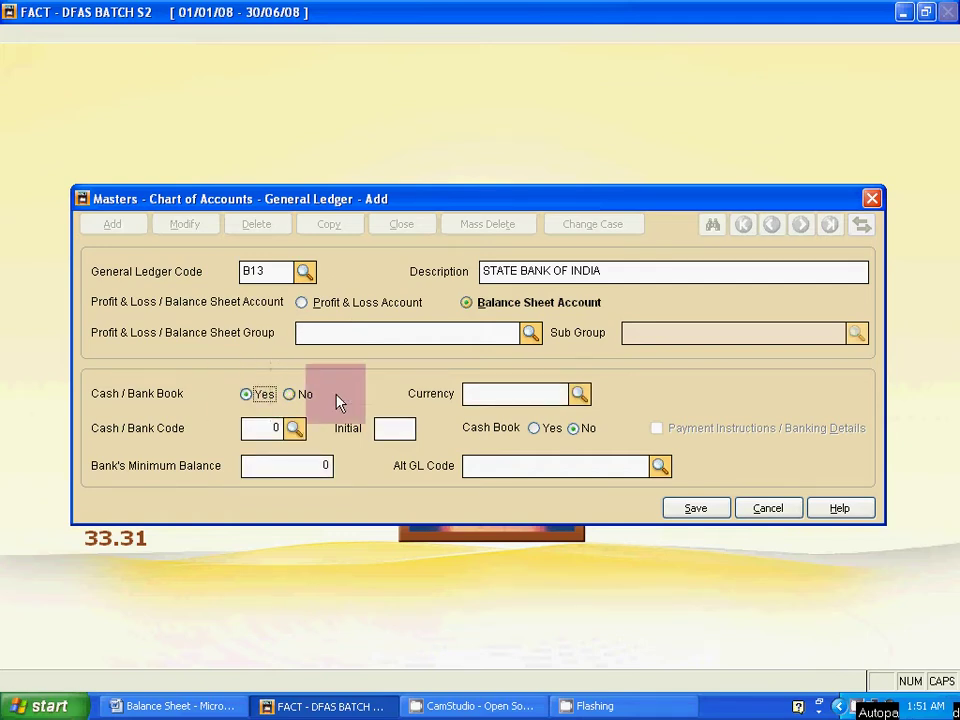
left_click(468, 396)
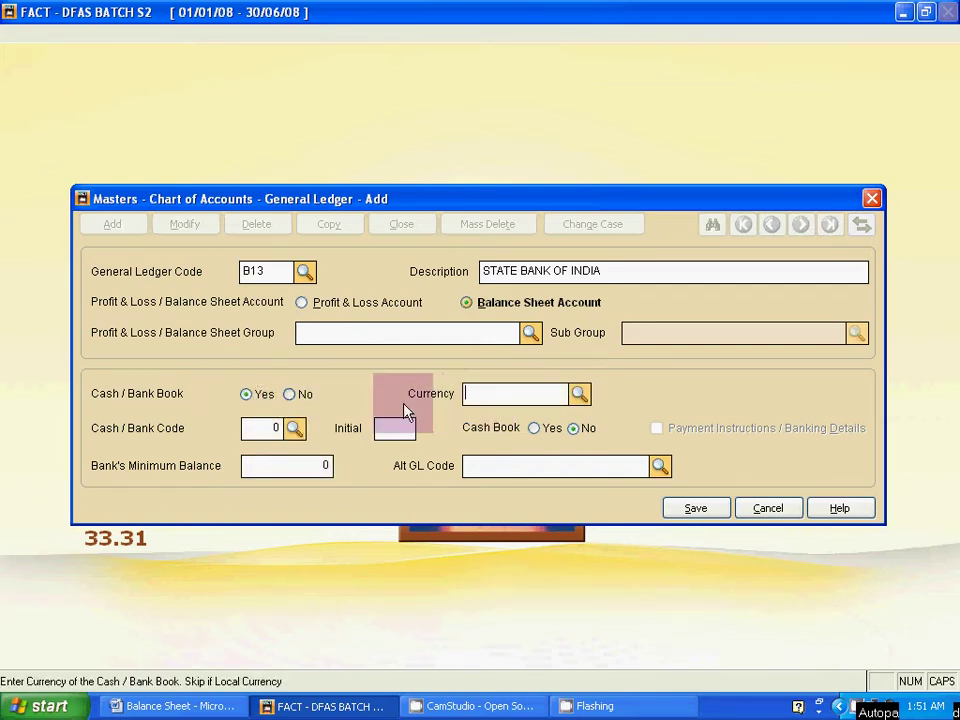
key("Return")
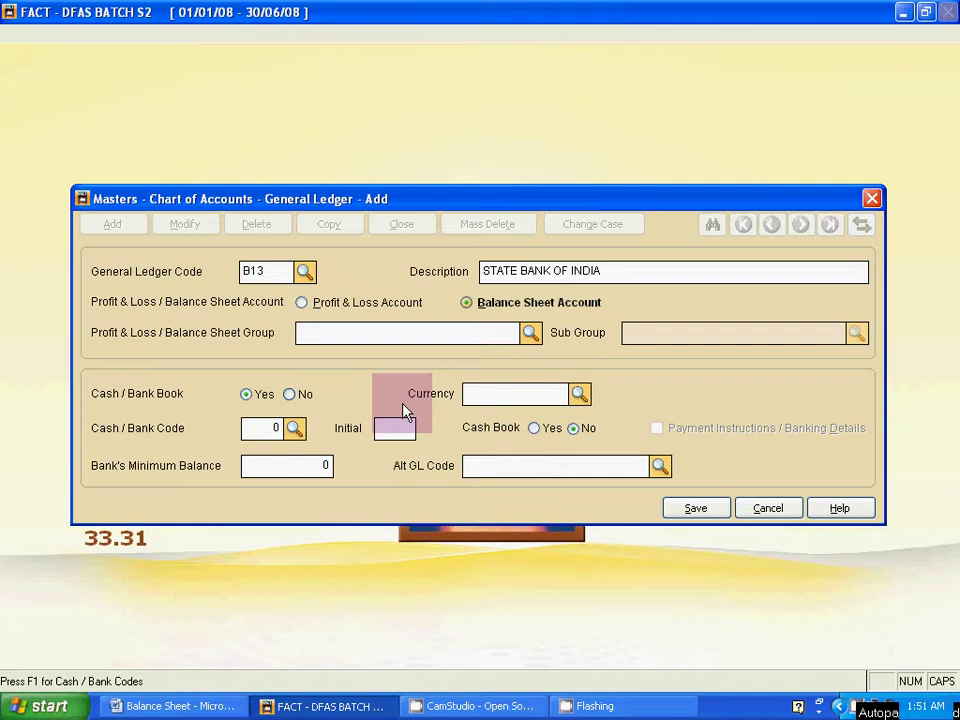
type("4")
key("BackSpace")
type("2")
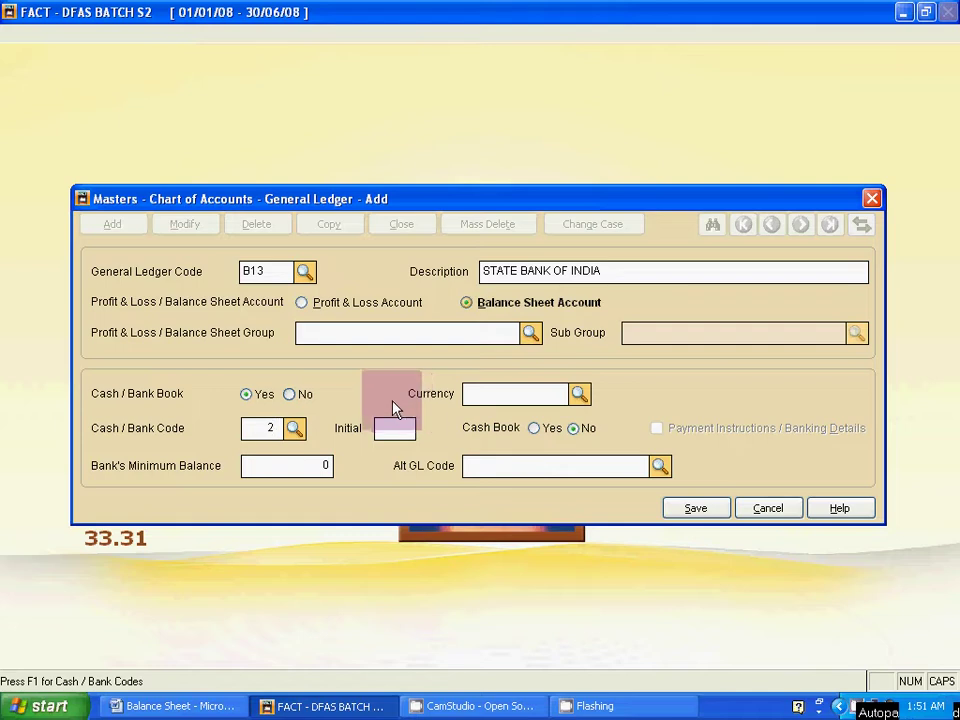
left_click(296, 428)
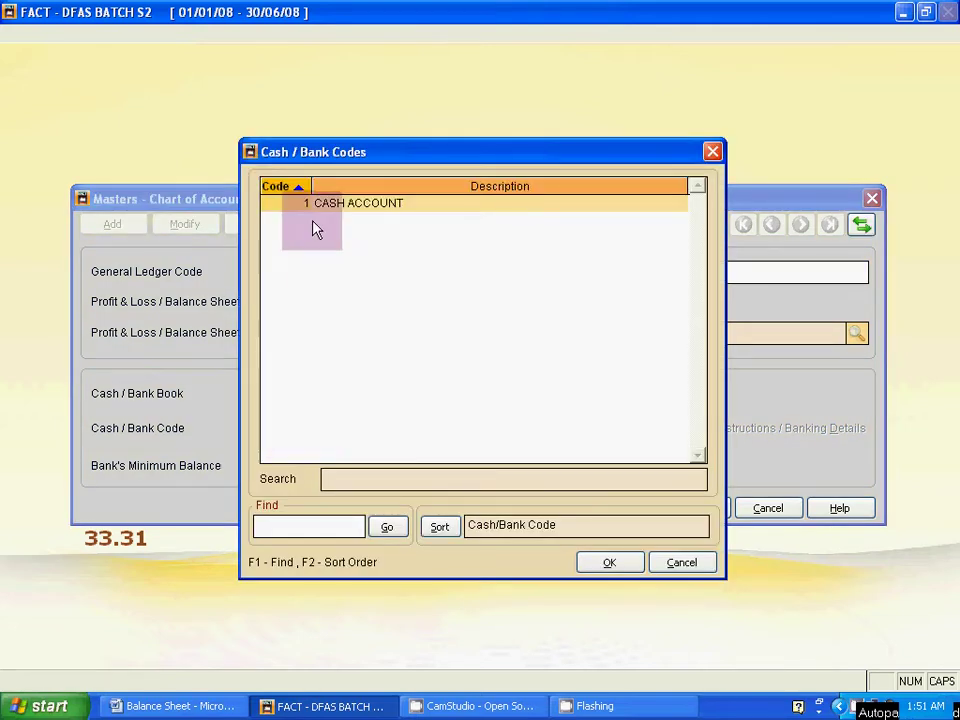
left_click(712, 152)
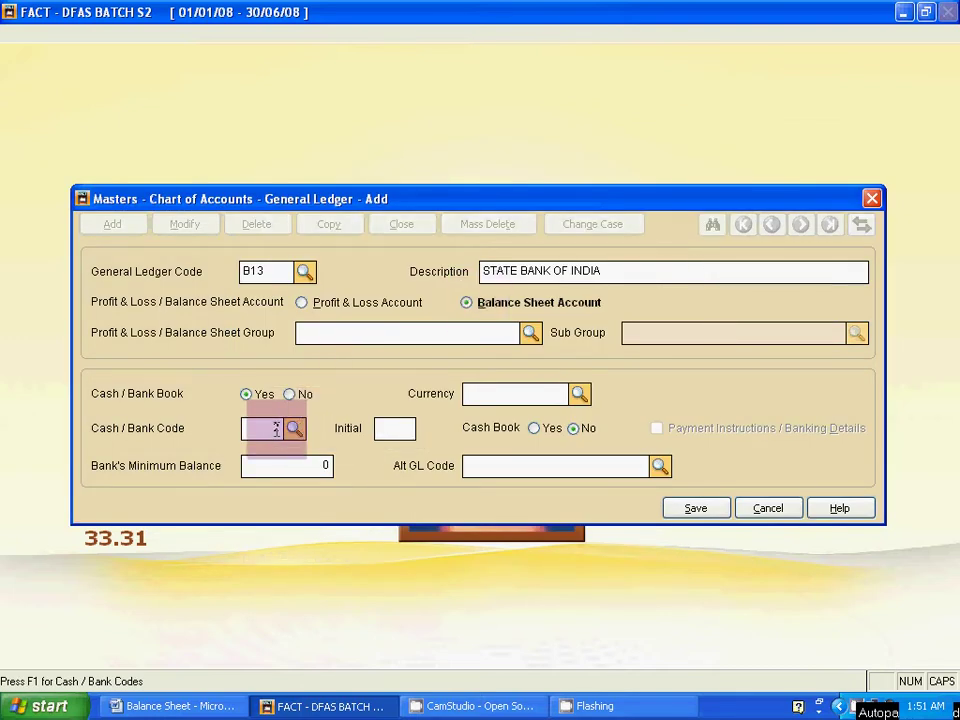
key("Tab")
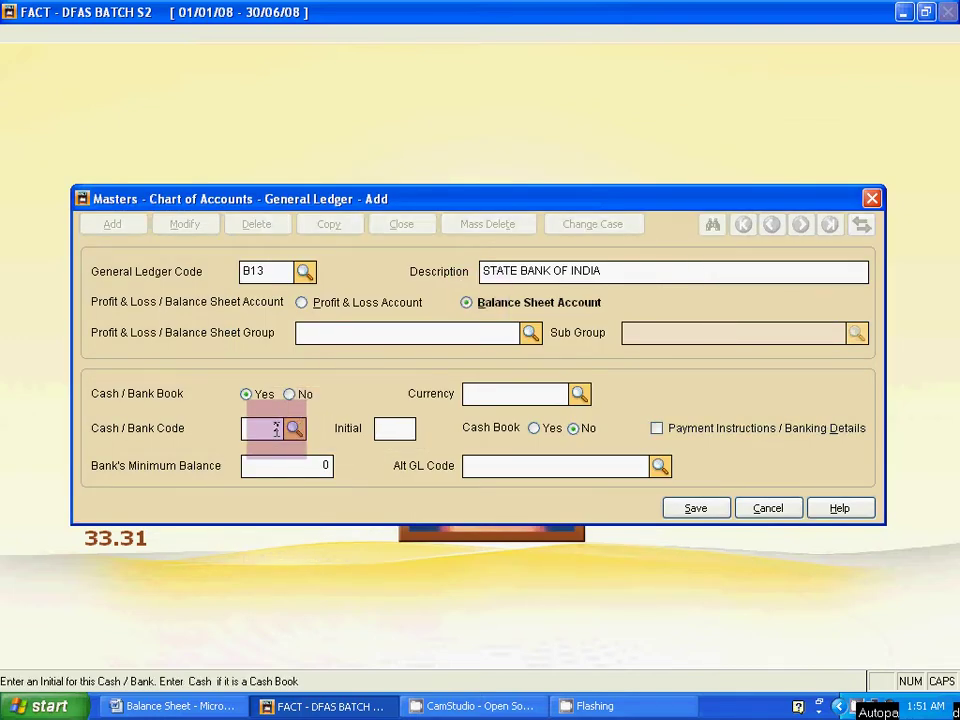
Step: Set the bank account's initial to SBI and keep its Cash Book option at No
left_click(508, 280)
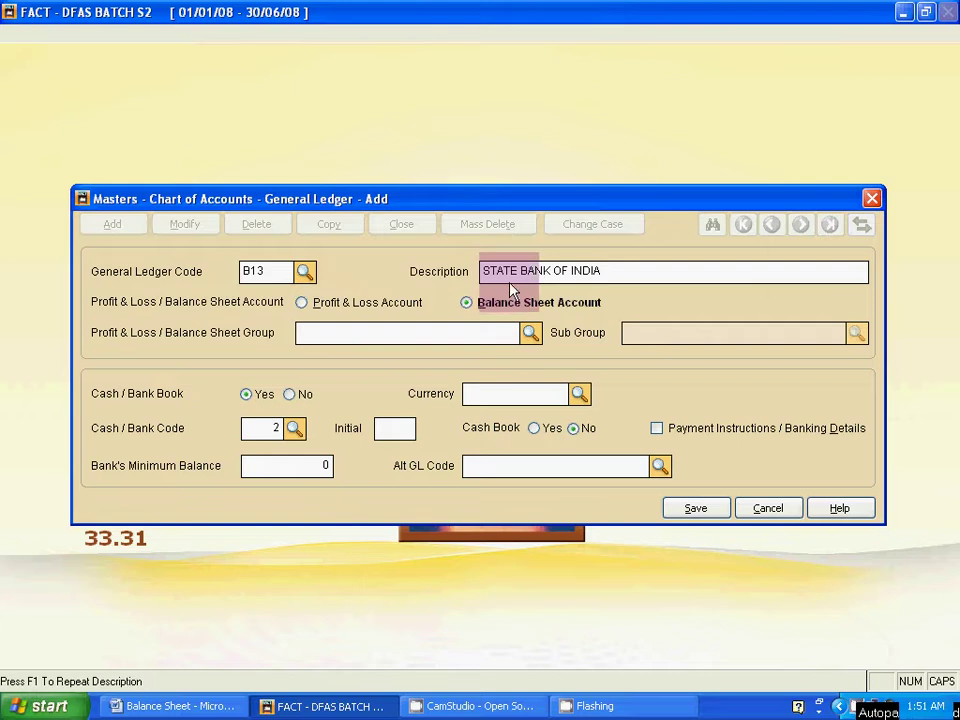
key("Tab")
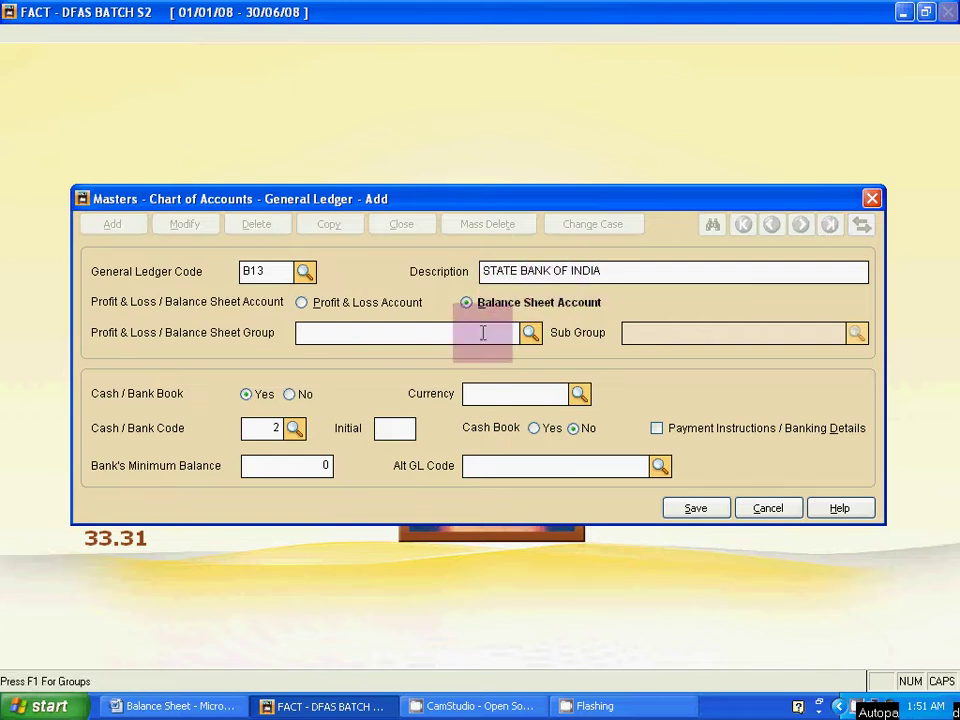
left_click(381, 429)
type("SBI")
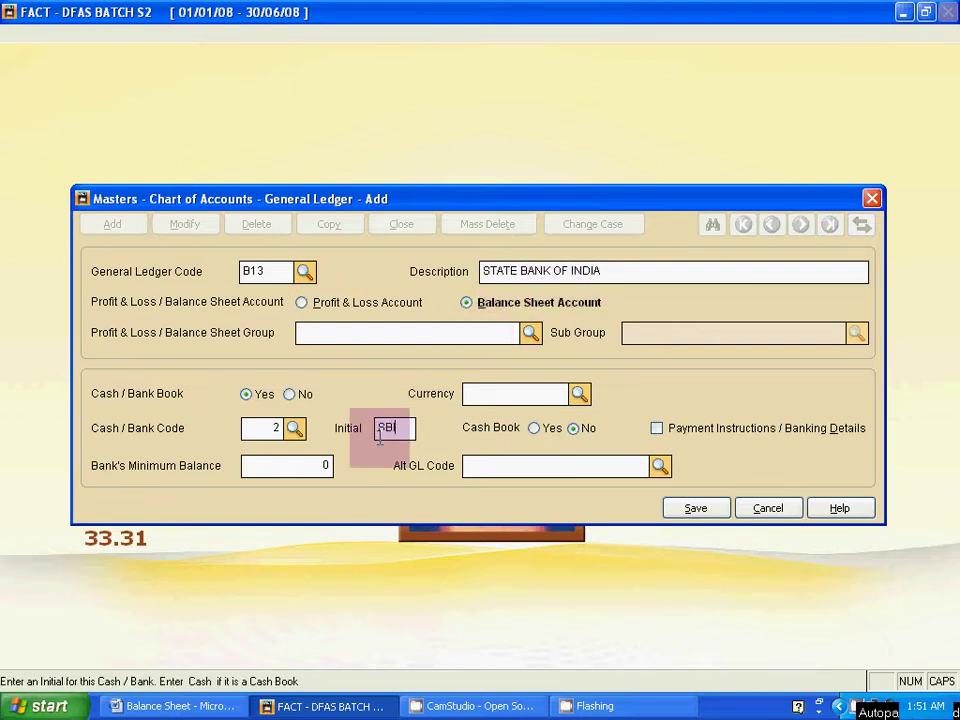
left_click(574, 430)
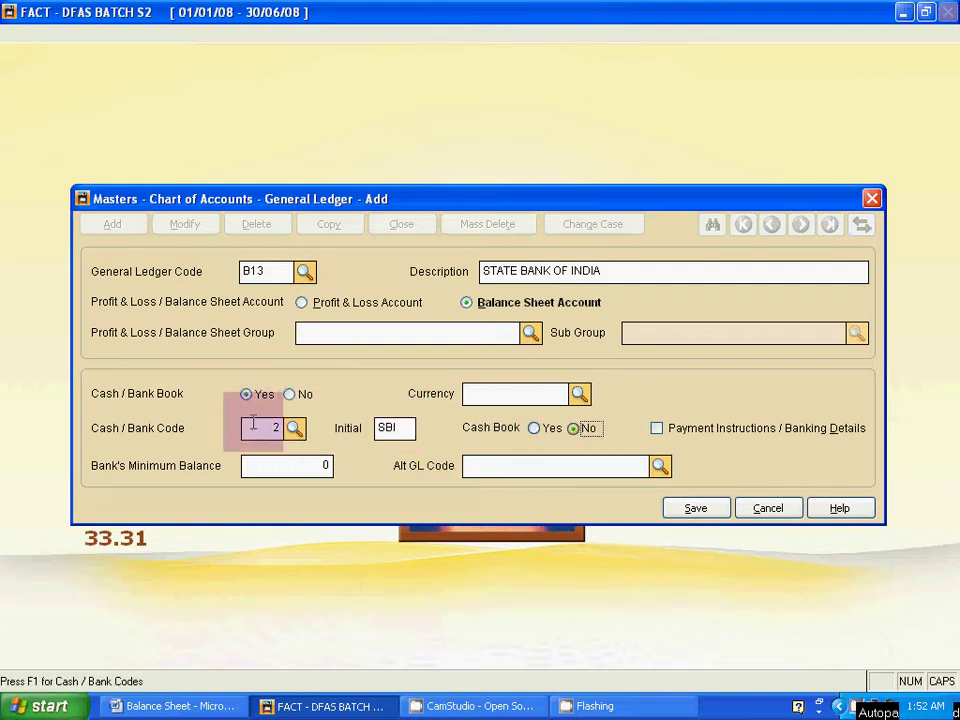
left_click(409, 427)
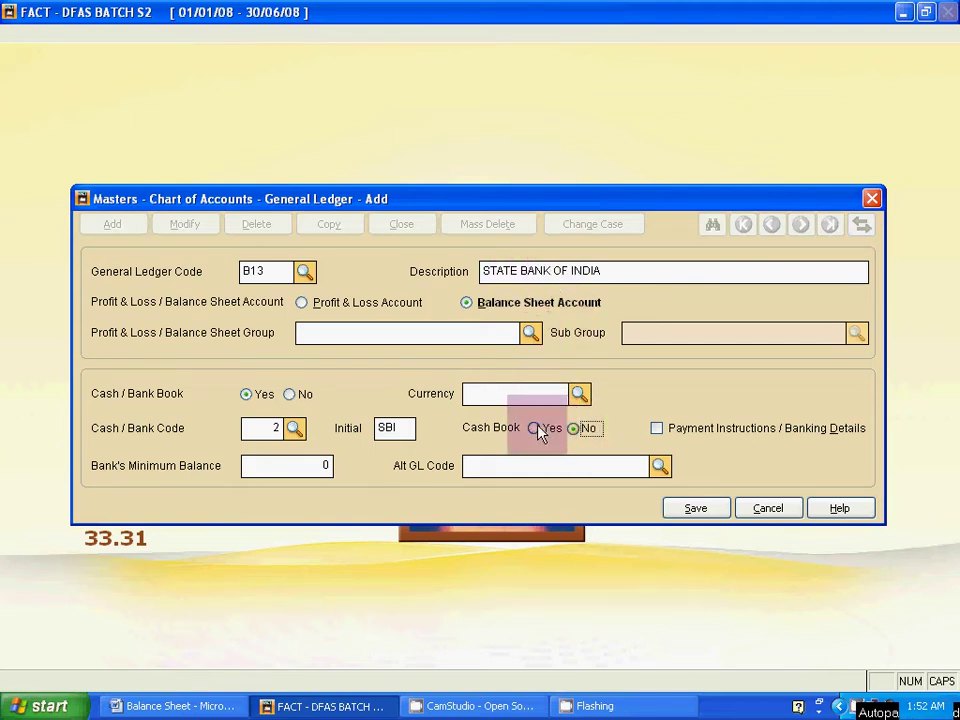
Step: Set the bank's minimum balance to 1000, save the account B13 and stop adding accounts
left_click(315, 464)
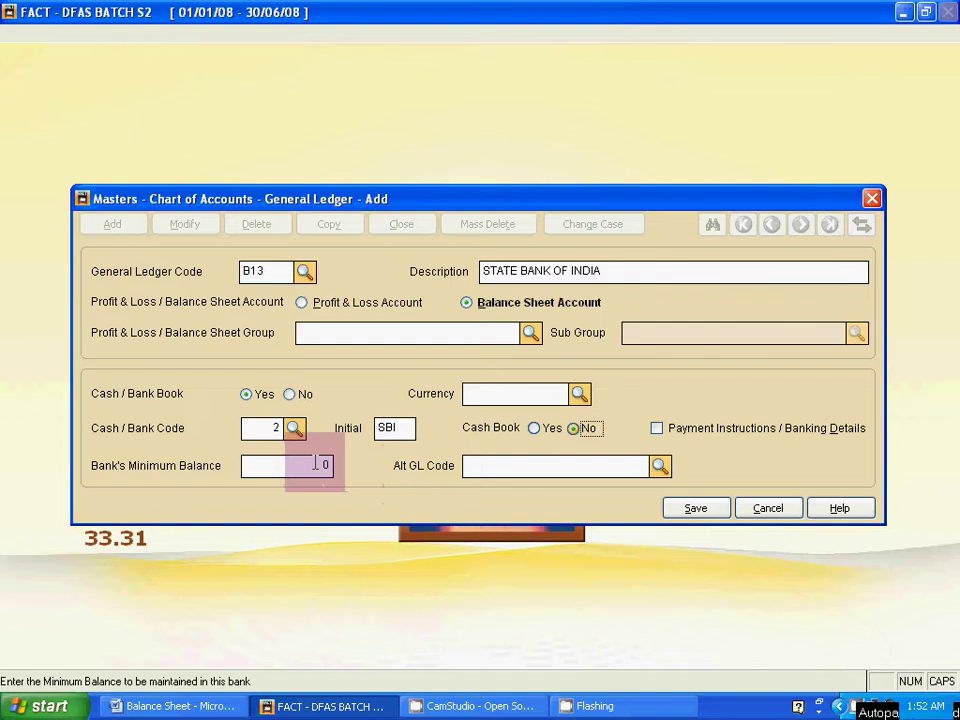
left_click_drag(315, 464, 347, 466)
type("10")
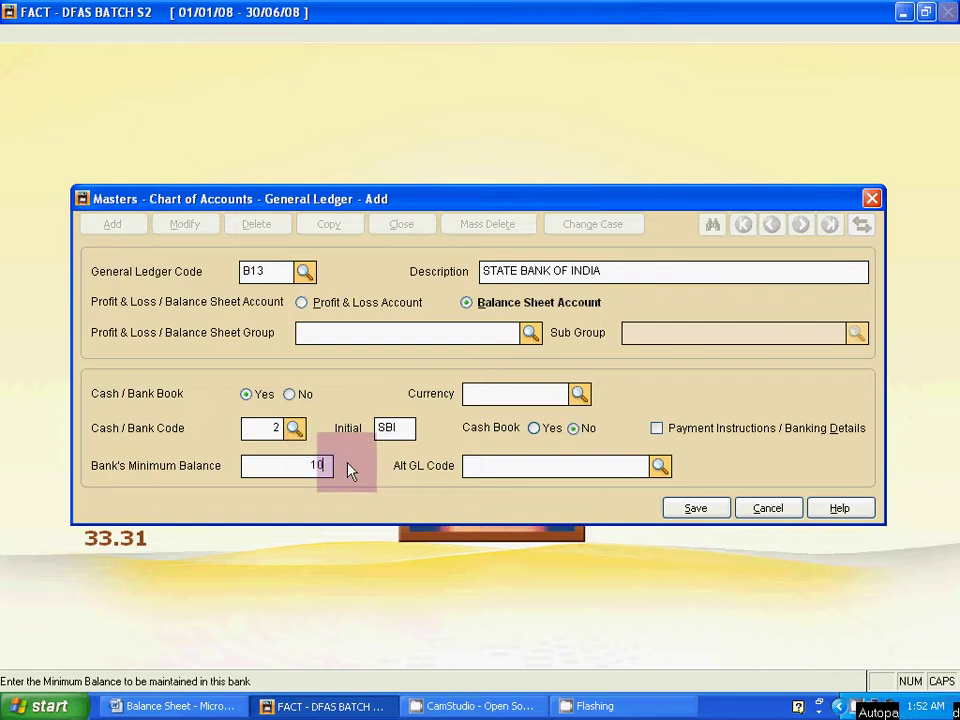
type("00")
left_click(687, 509)
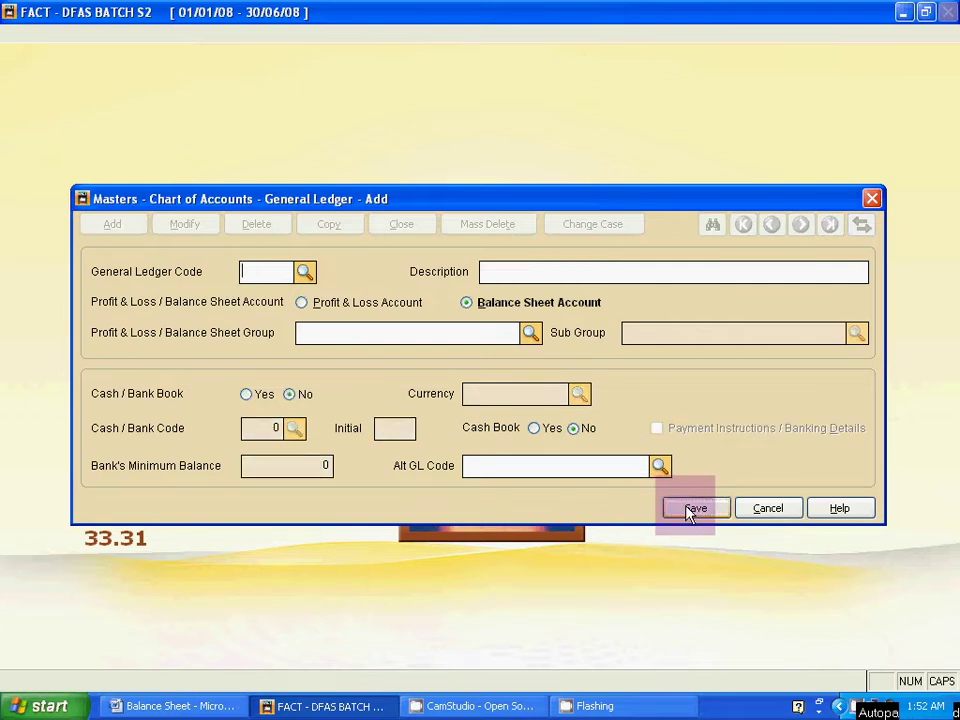
key("Escape")
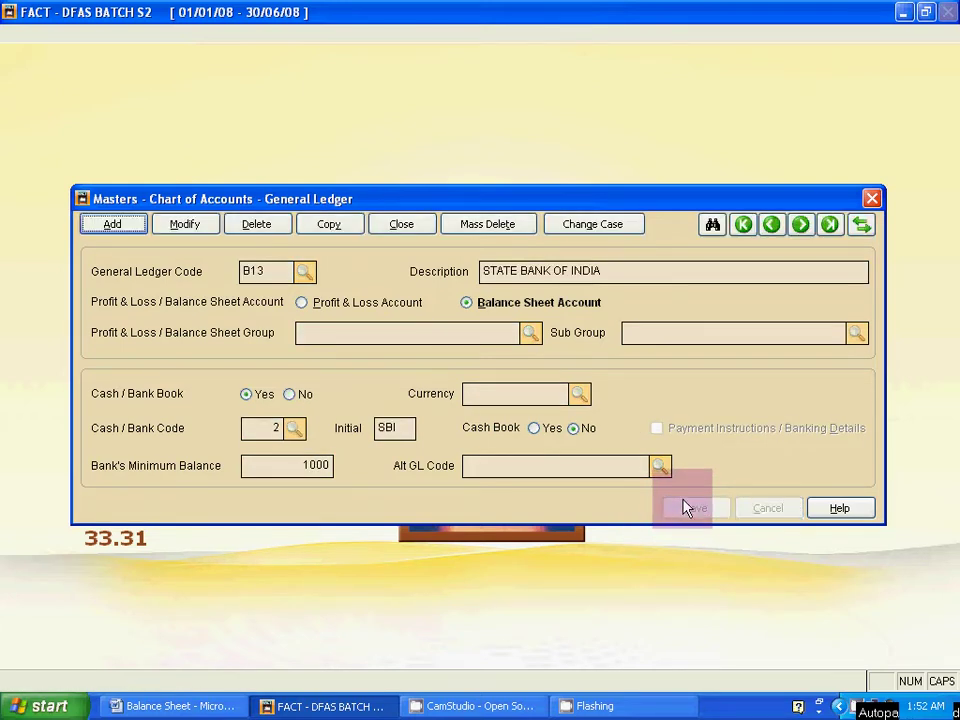
Step: Look through the complete list of general ledger codes, then close the list and the general ledger master
left_click(709, 229)
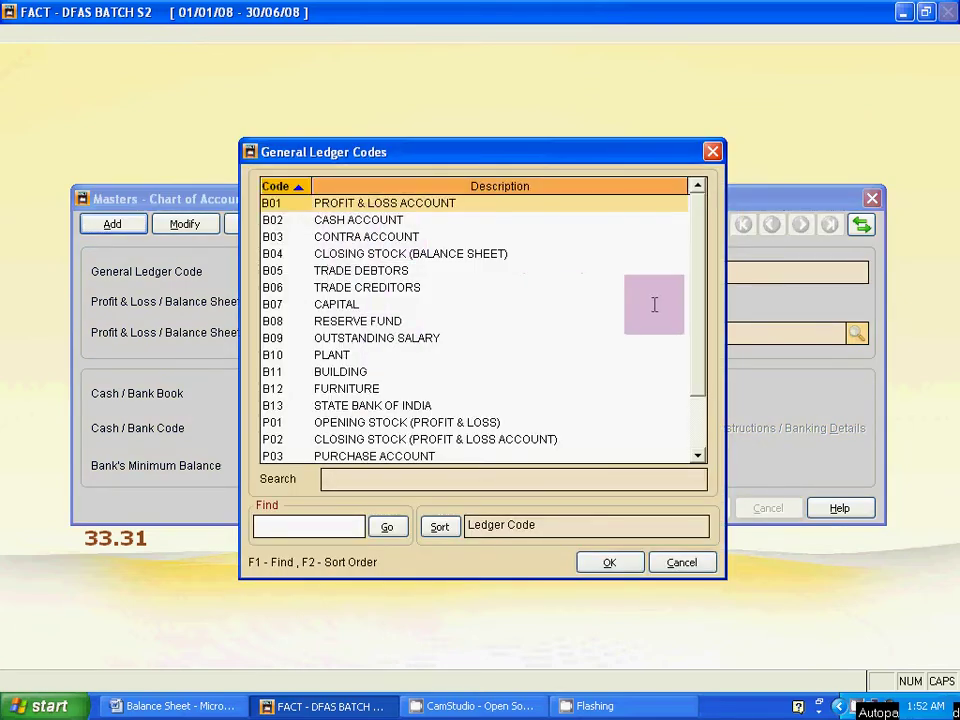
left_click_drag(696, 336, 699, 405)
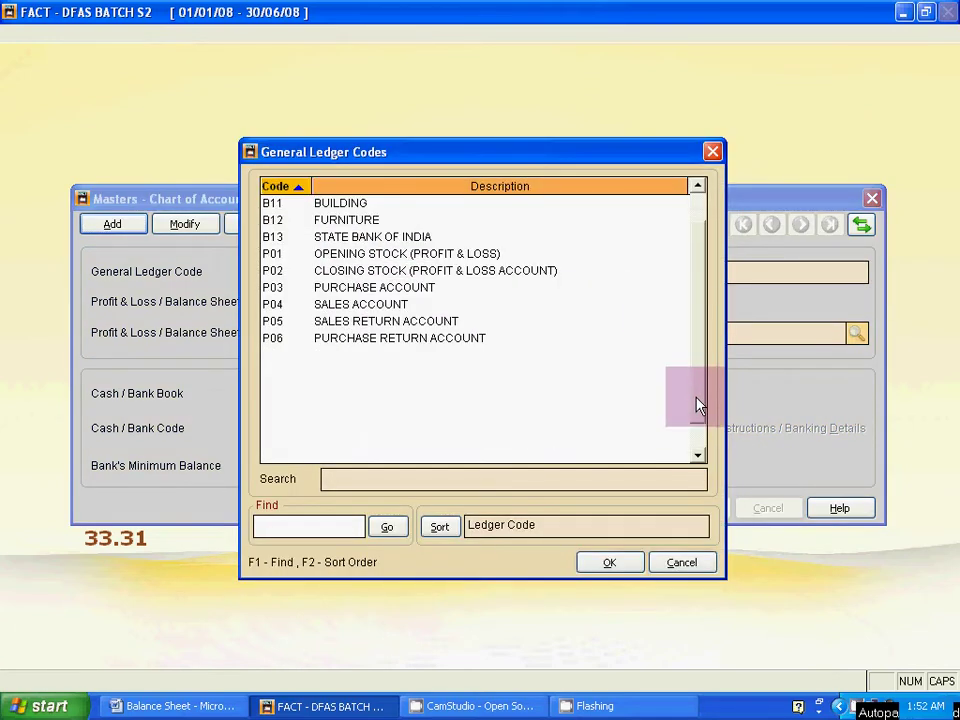
scroll(677, 281, "up", 4)
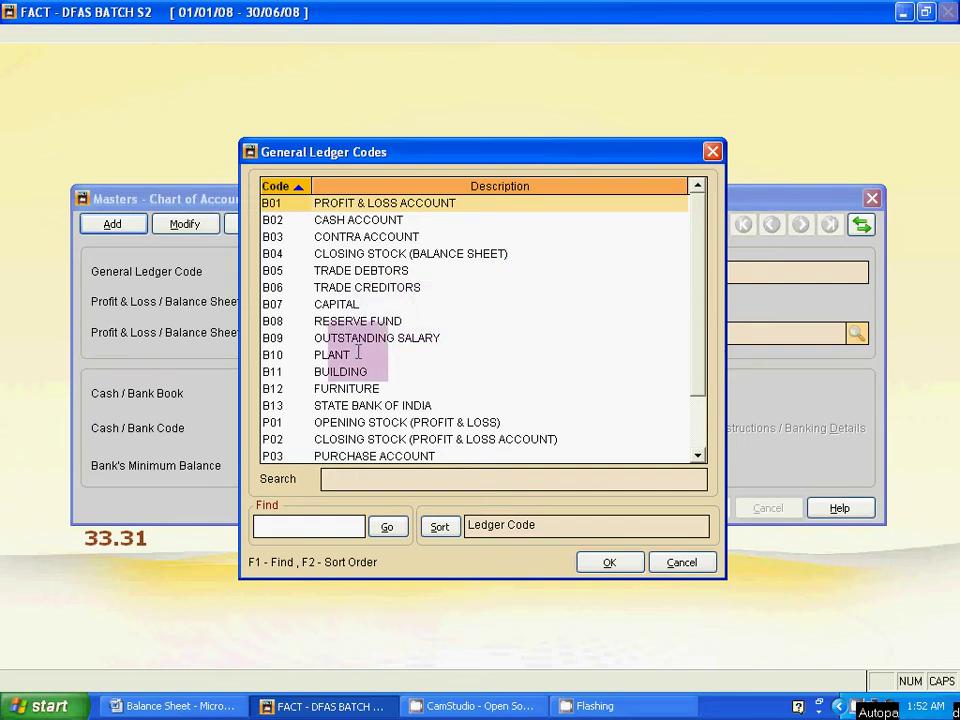
key("Escape")
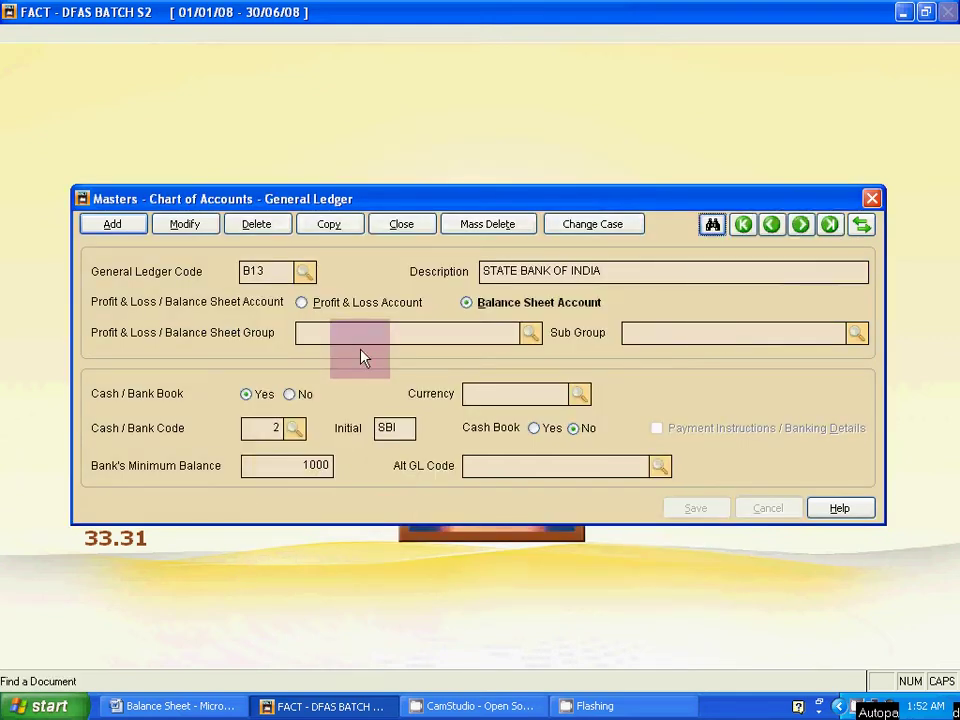
key("alt+c")
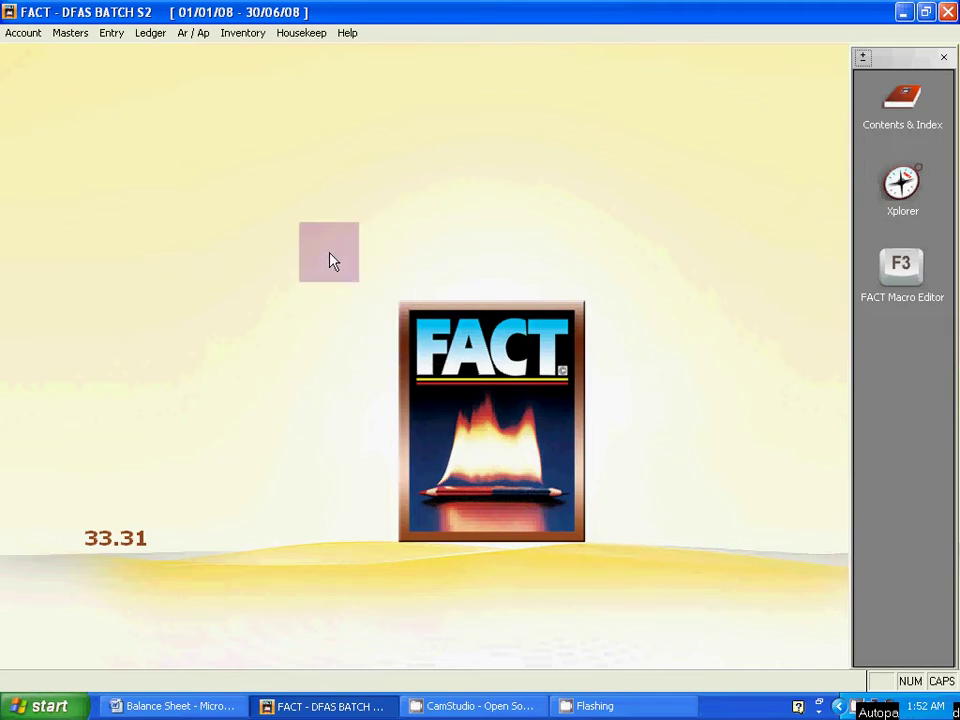
Step: Open the opening balances entry for general ledgers from the masters
left_click(74, 40)
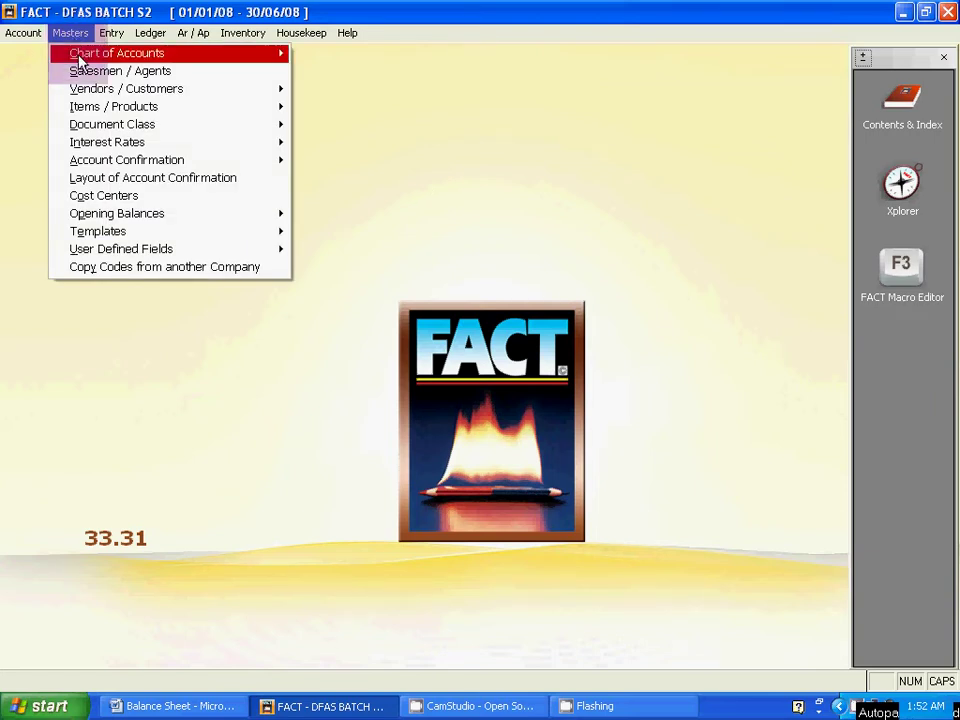
mouse_move(190, 220)
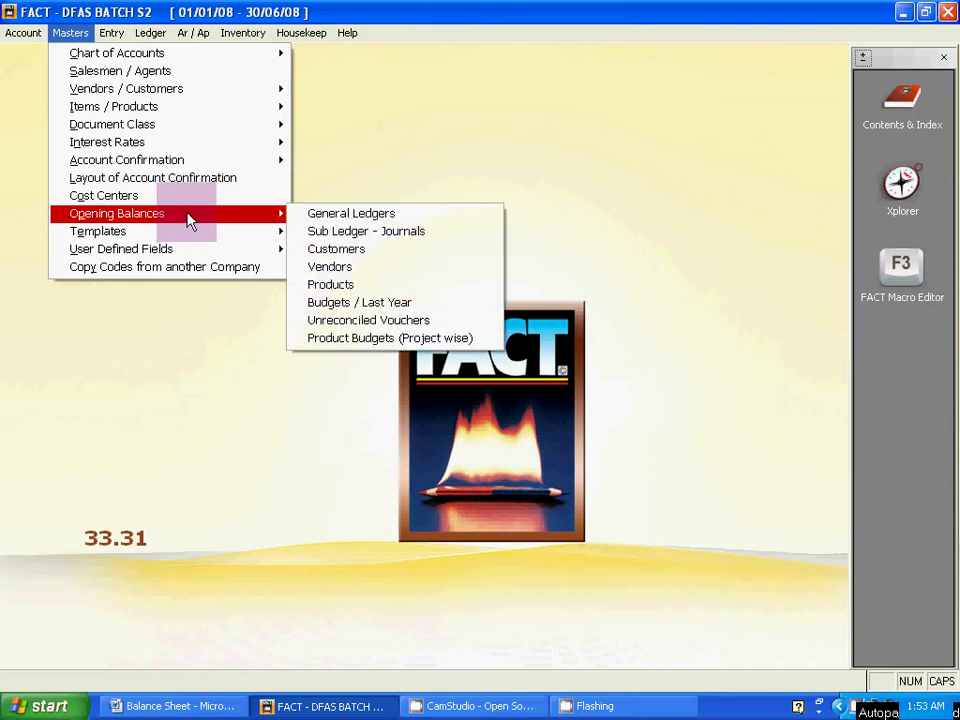
key("Right")
key("Right")
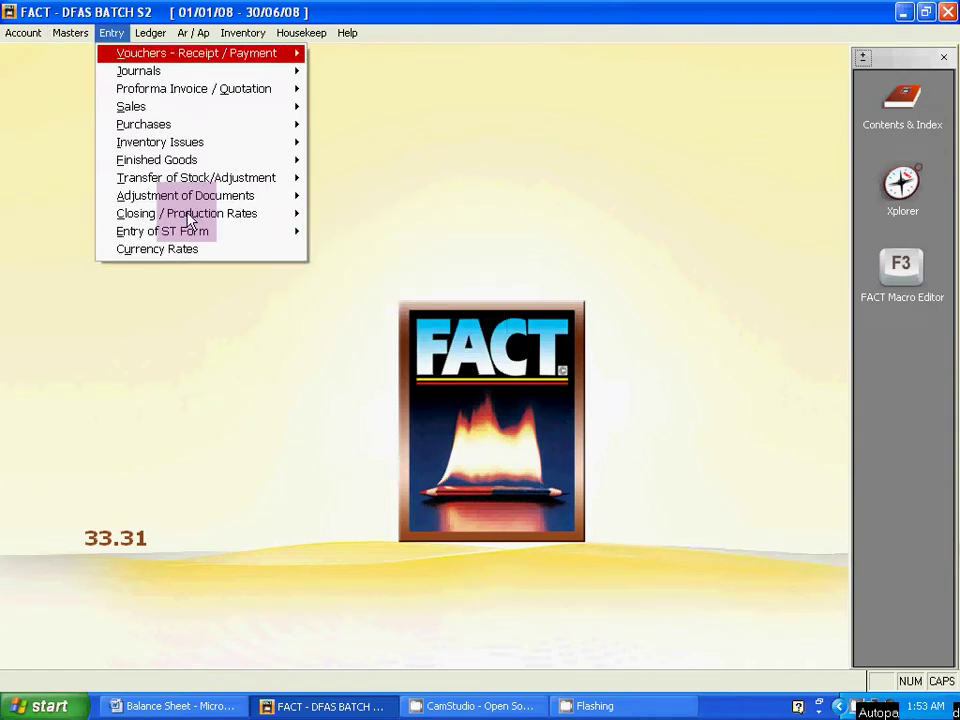
key("Left")
key("Down")
key("Down")
key("Down")
key("Down")
key("Down")
key("Down")
key("Down")
key("Down")
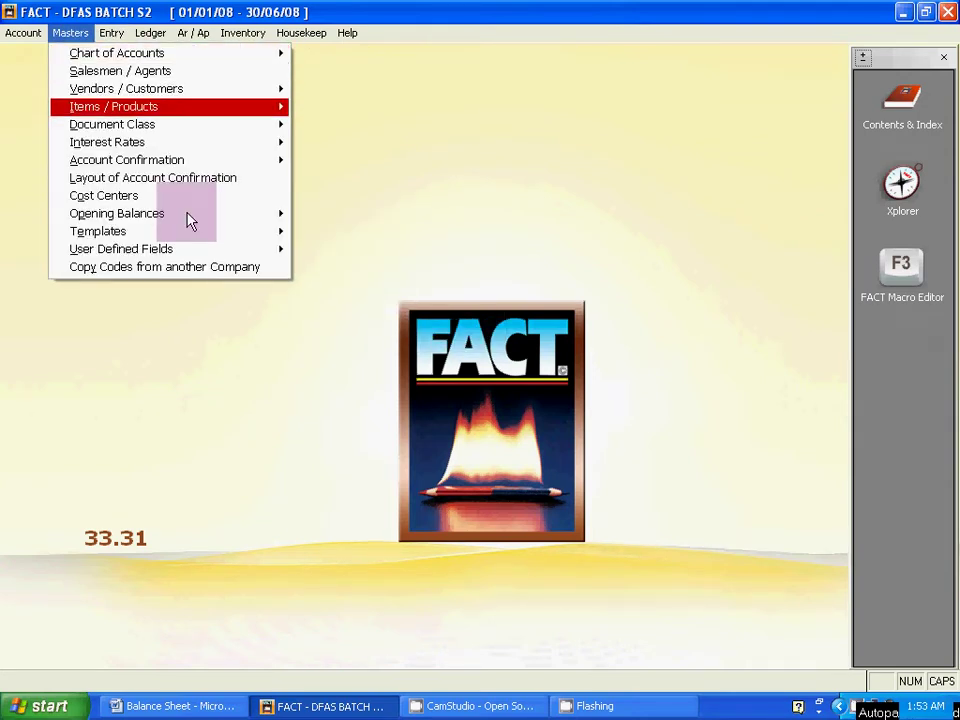
key("Down")
key("Right")
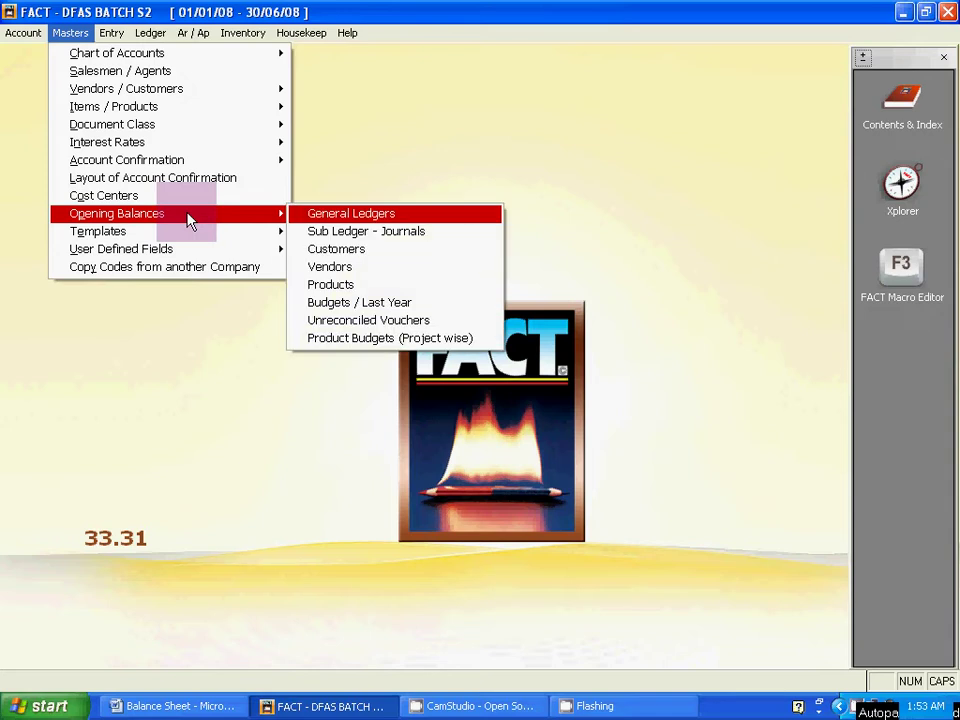
left_click(370, 214)
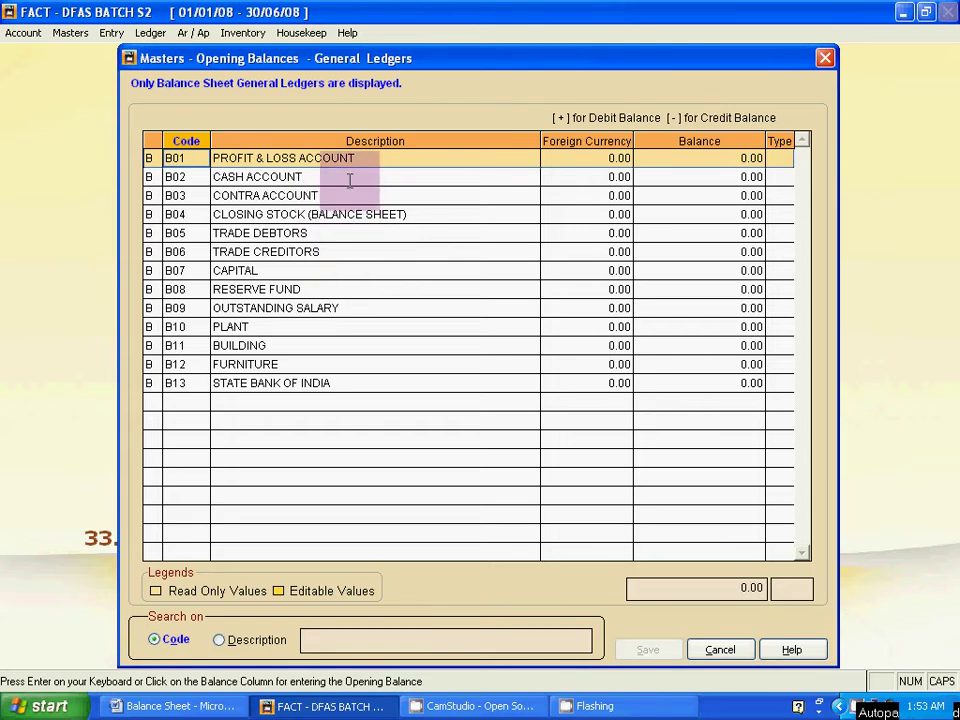
Step: Check the cash amount in the Word balance sheet and set the opening balance of CASH ACCOUNT in FACT to 90000
key("alt+Tab")
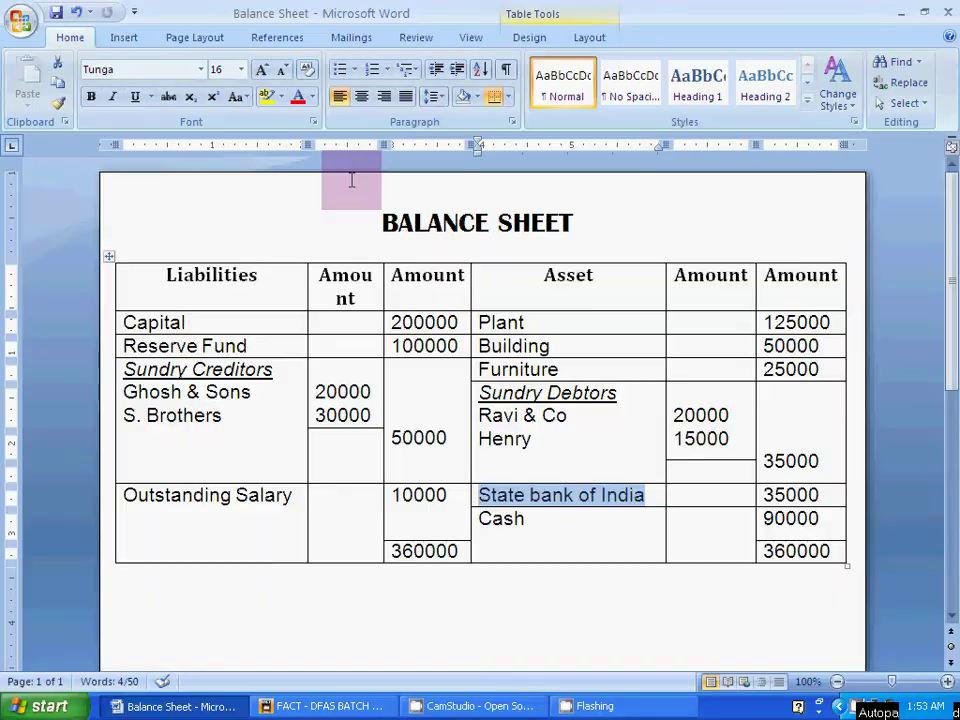
key("alt+Tab")
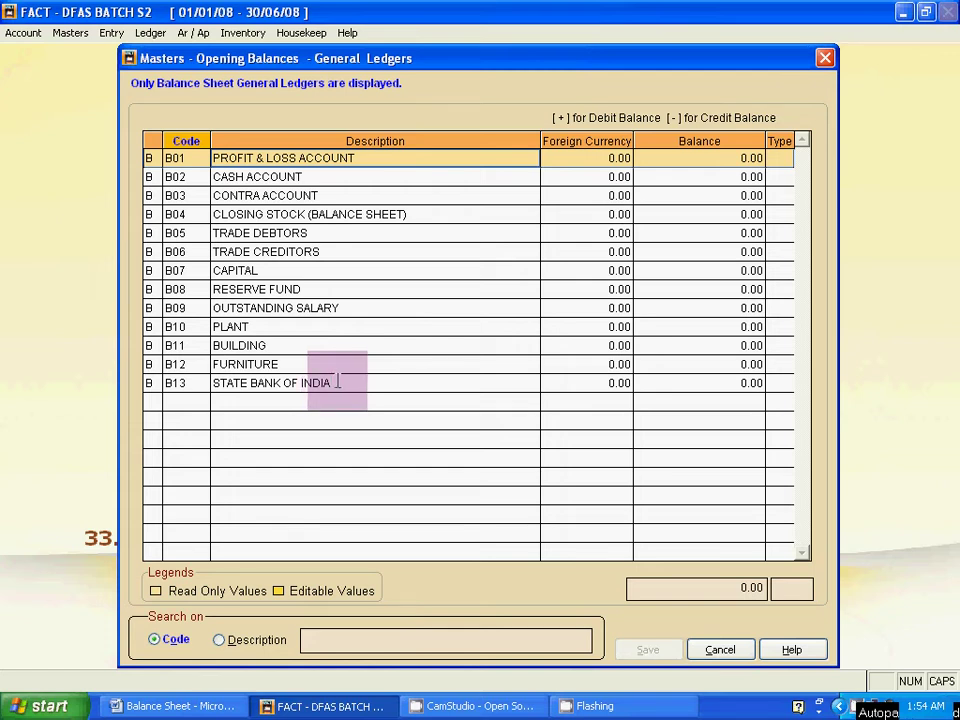
key("alt+Tab")
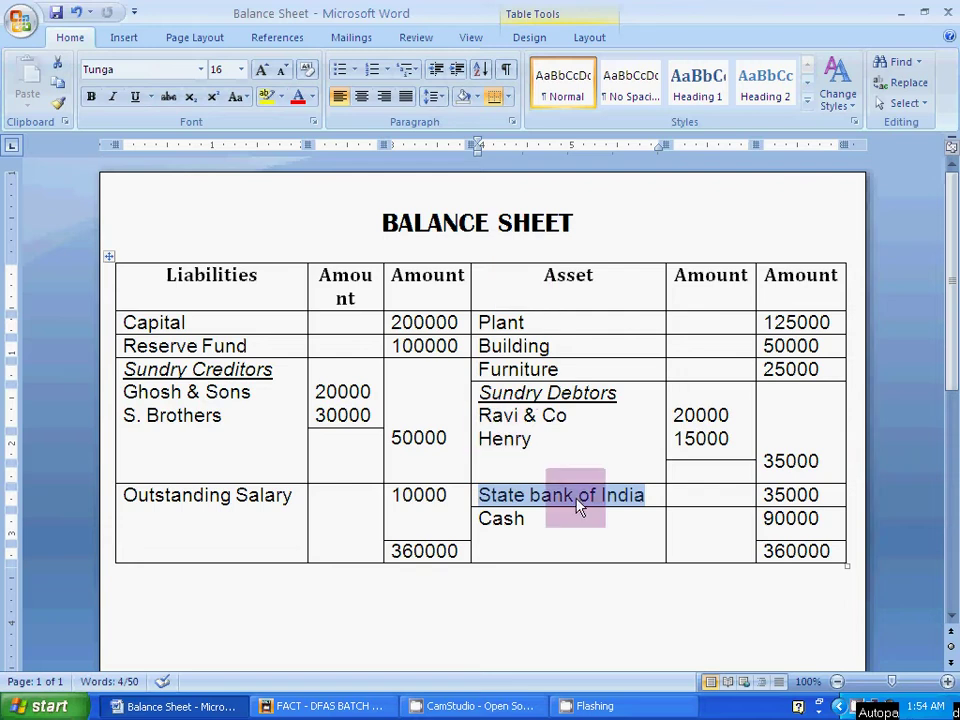
left_click(528, 519)
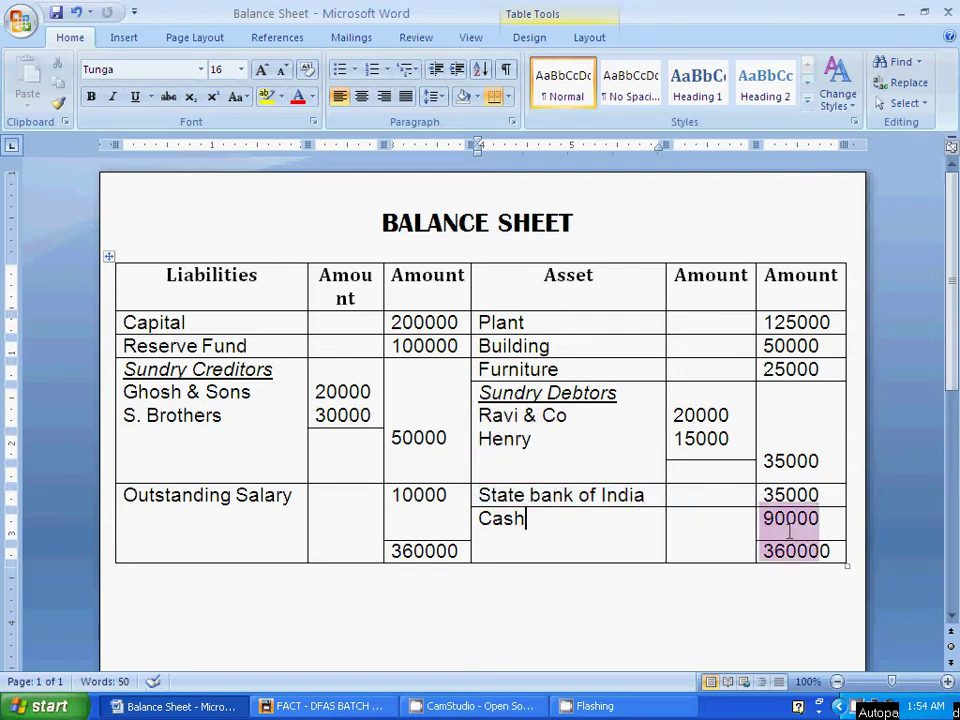
key("alt+Tab")
left_click(717, 162)
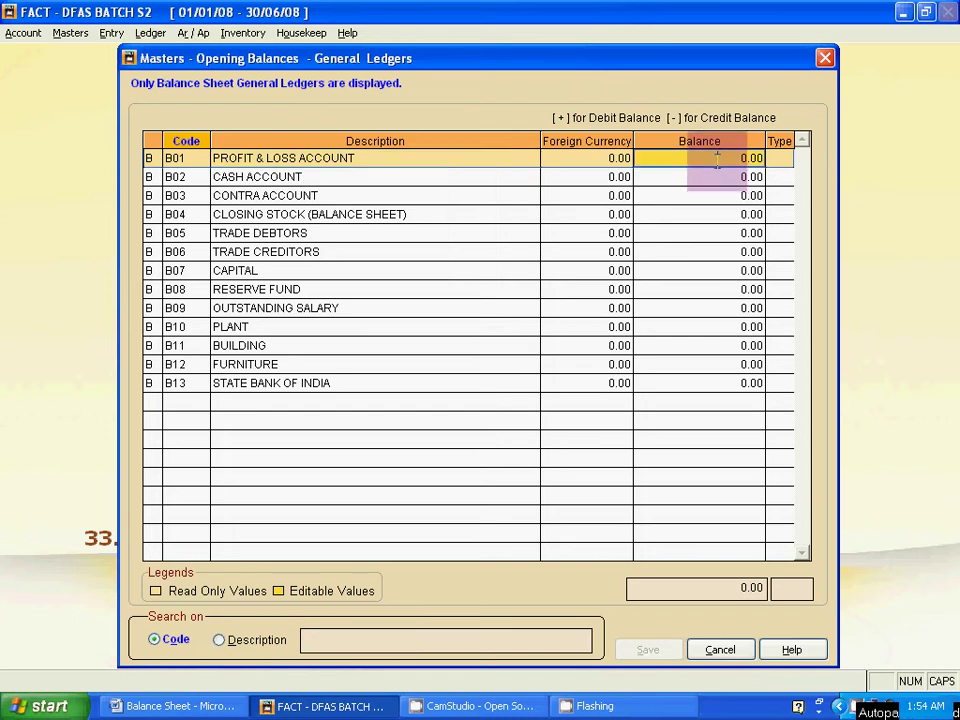
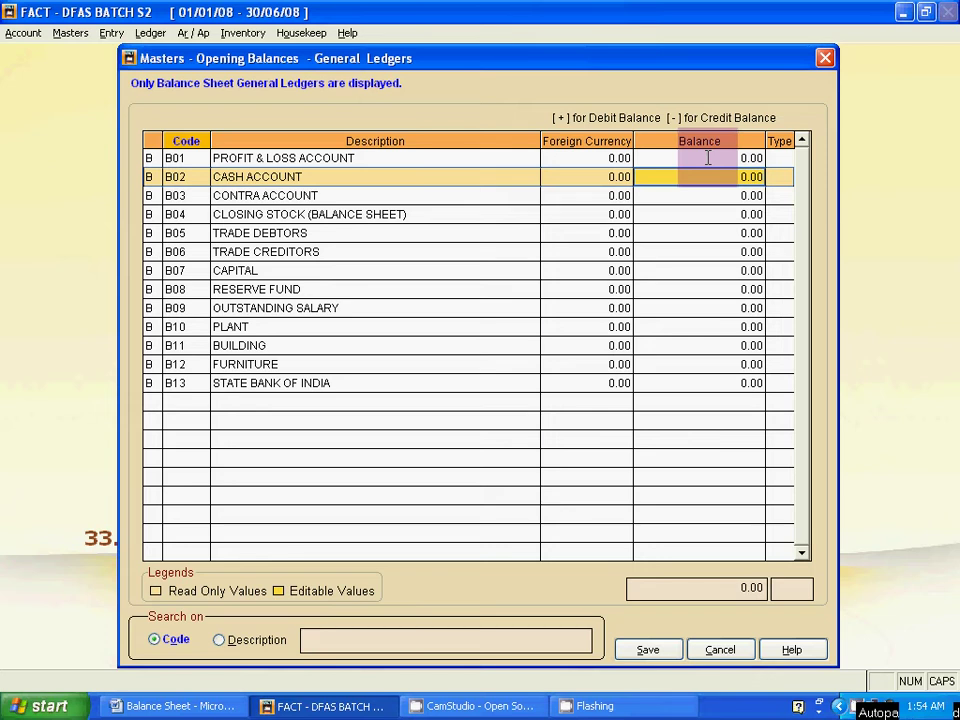
type("90000")
key("Return")
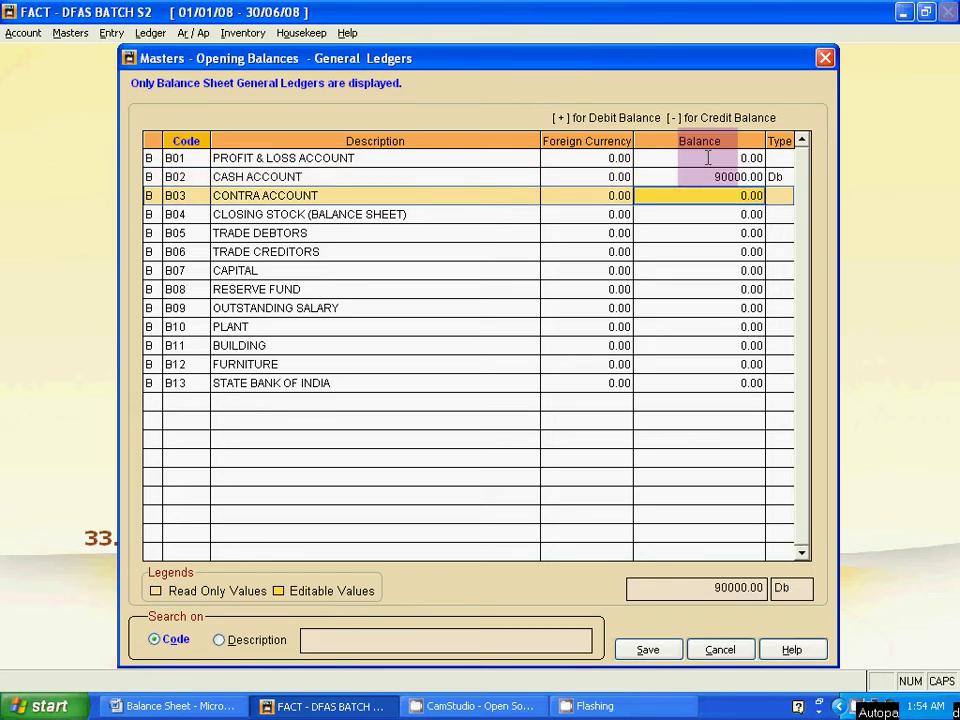
Step: Skip CONTRA ACCOUNT and CLOSING STOCK, and set the opening balance of TRADE DEBTORS to 35000 from the Word balance sheet
key("Return")
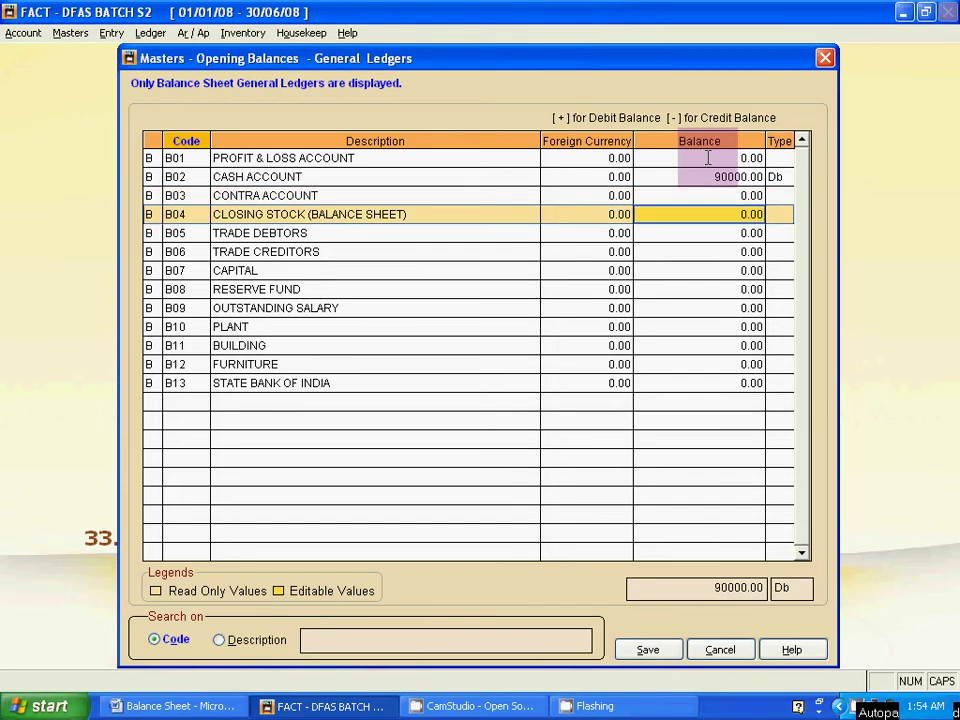
key("alt+Tab")
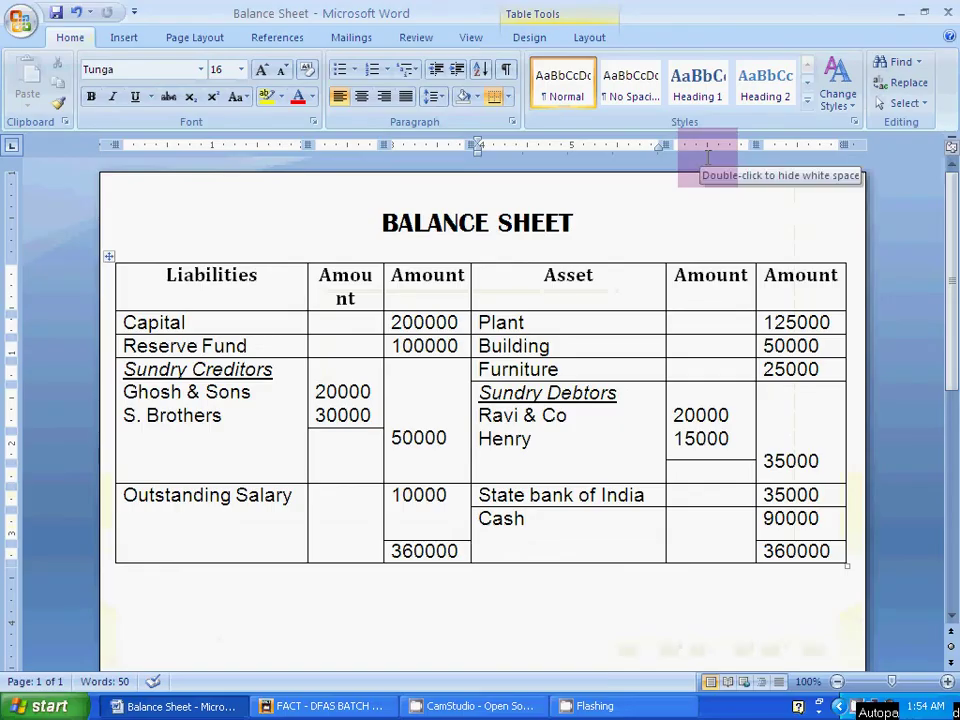
key("alt+Tab")
key("Return")
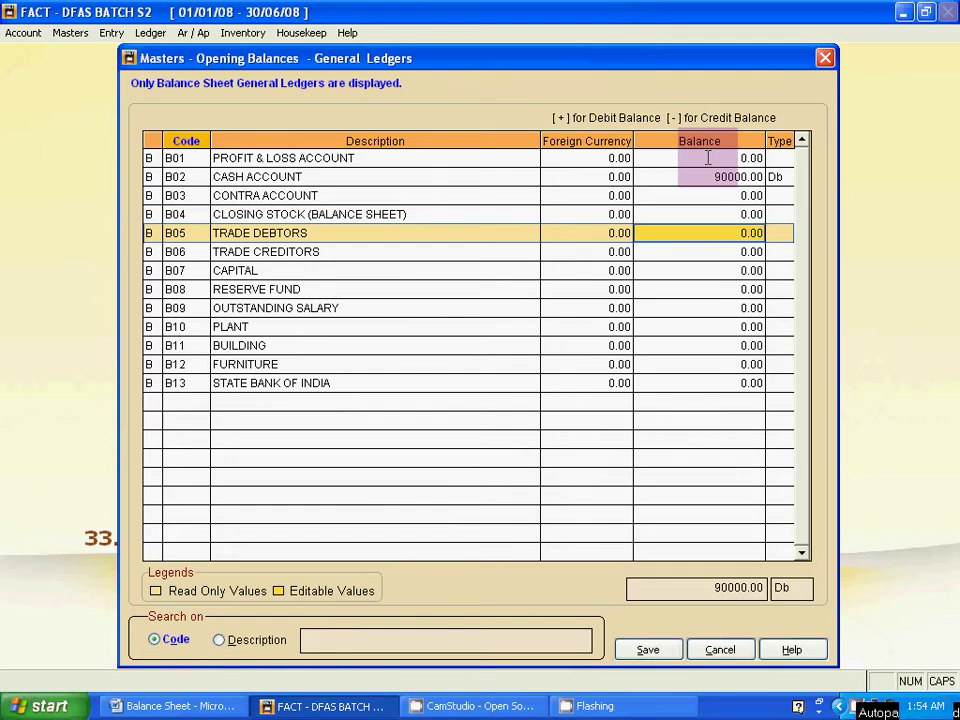
key("alt+Tab")
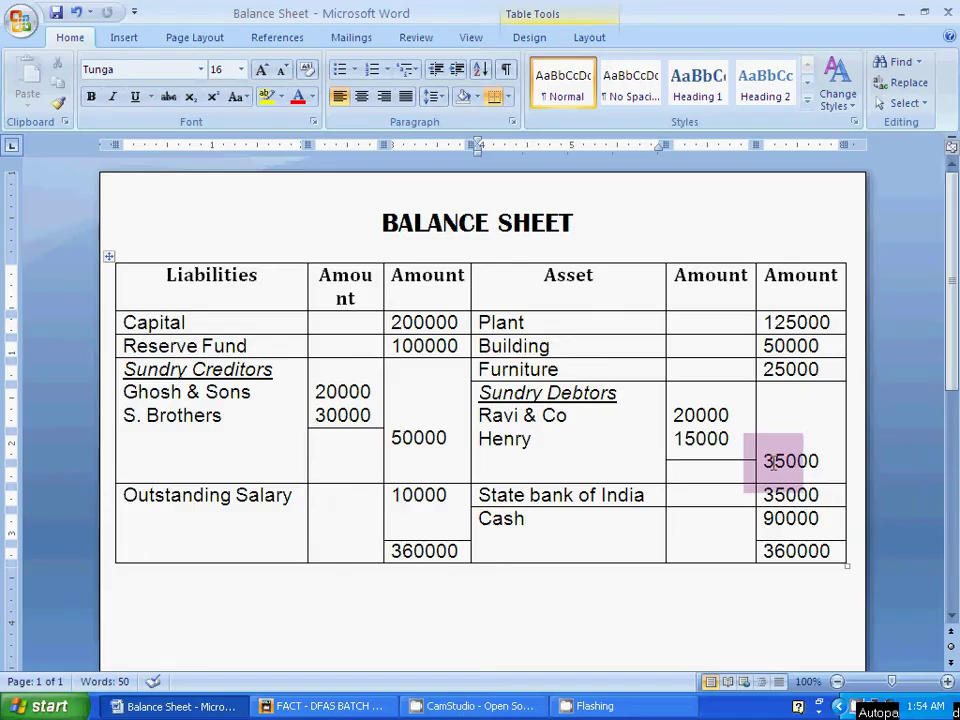
key("alt+Tab")
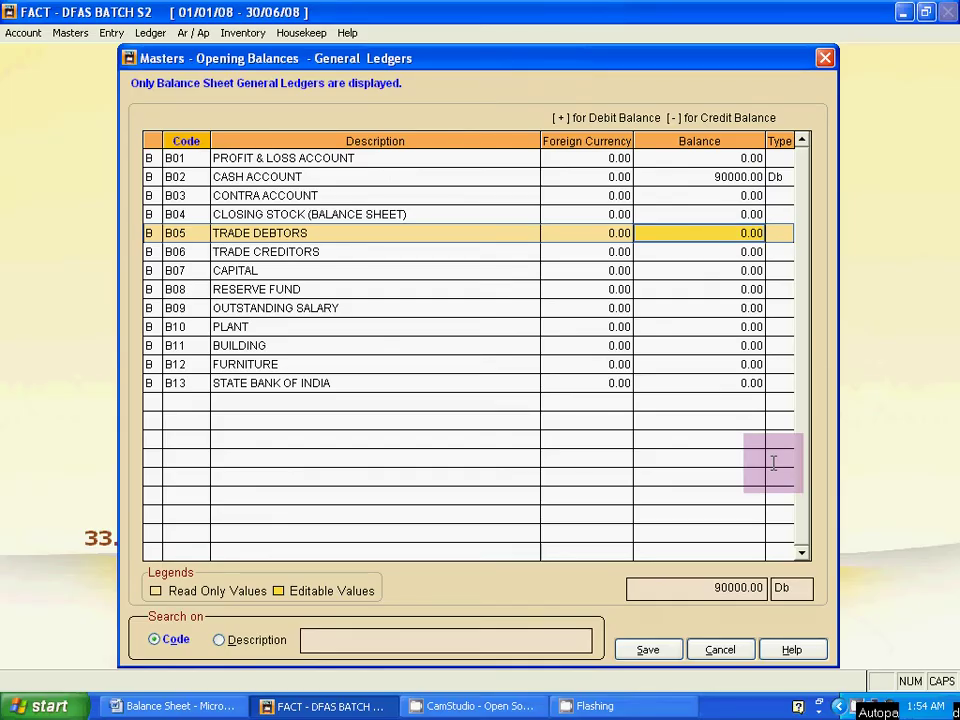
type("35000")
key("Return")
Step: Set the opening balance of TRADE CREDITORS to -50000, matching the sundry creditors total in the Word balance sheet
key("alt+Tab")
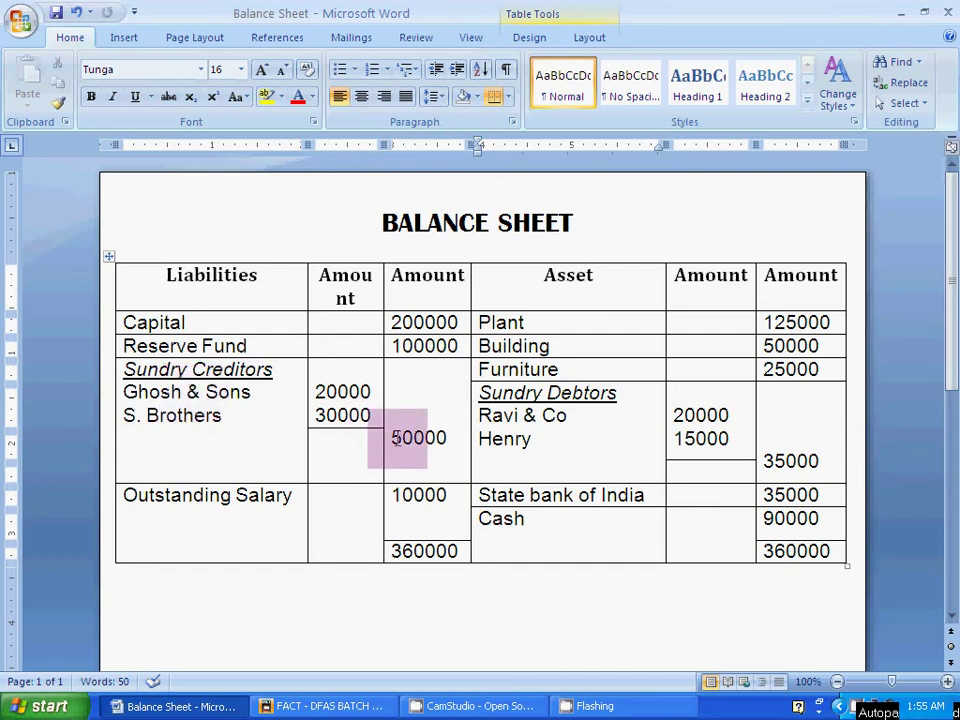
key("alt+Tab")
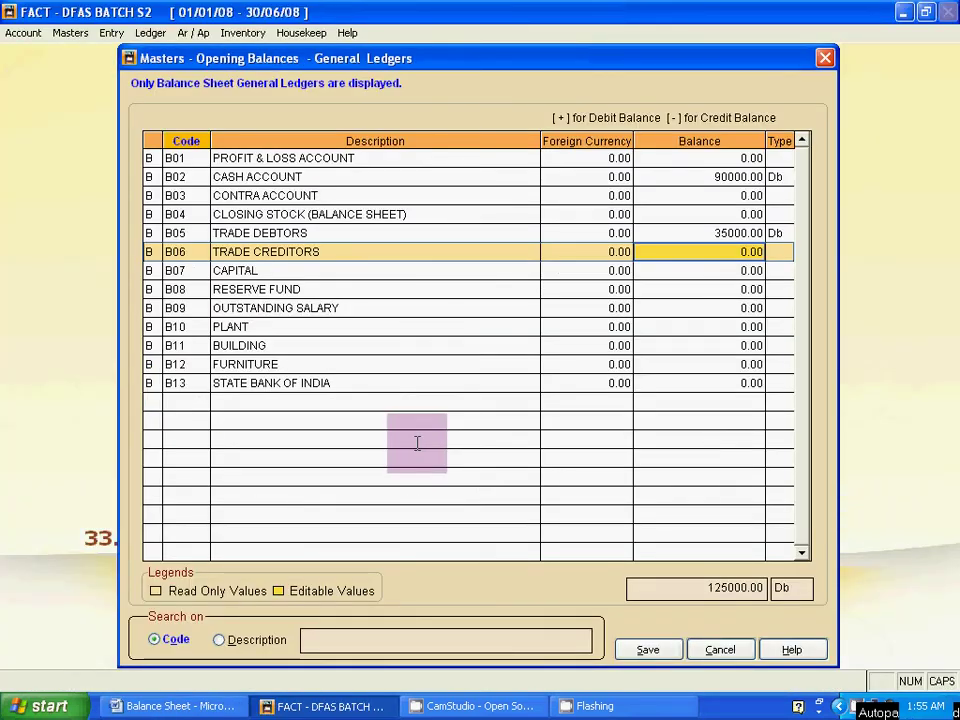
key("BackSpace")
type("-5")
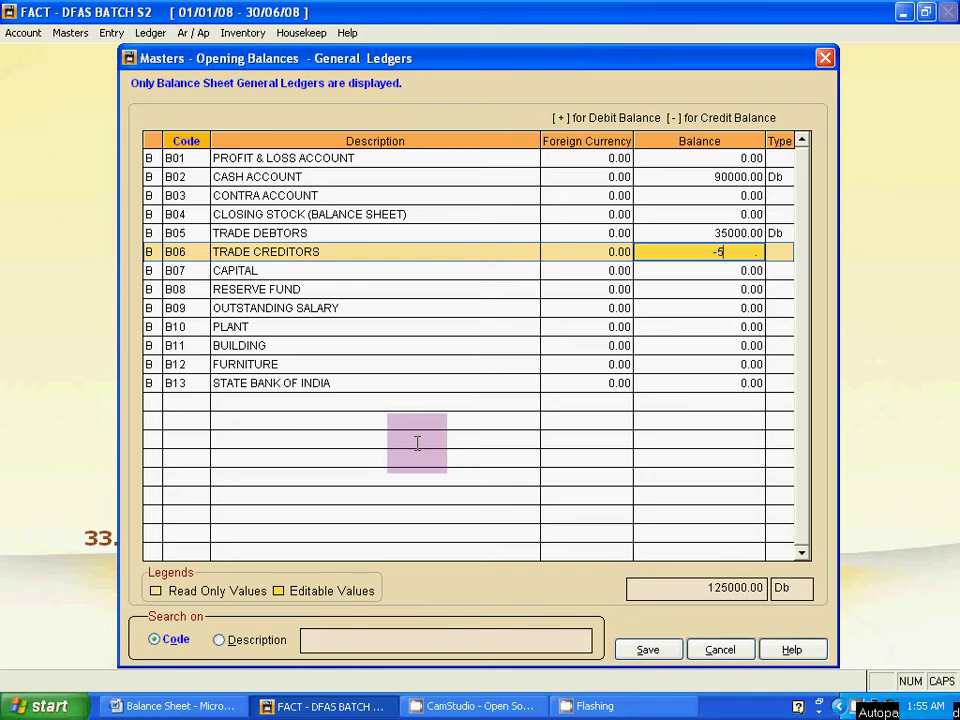
type("0000")
key("Return")
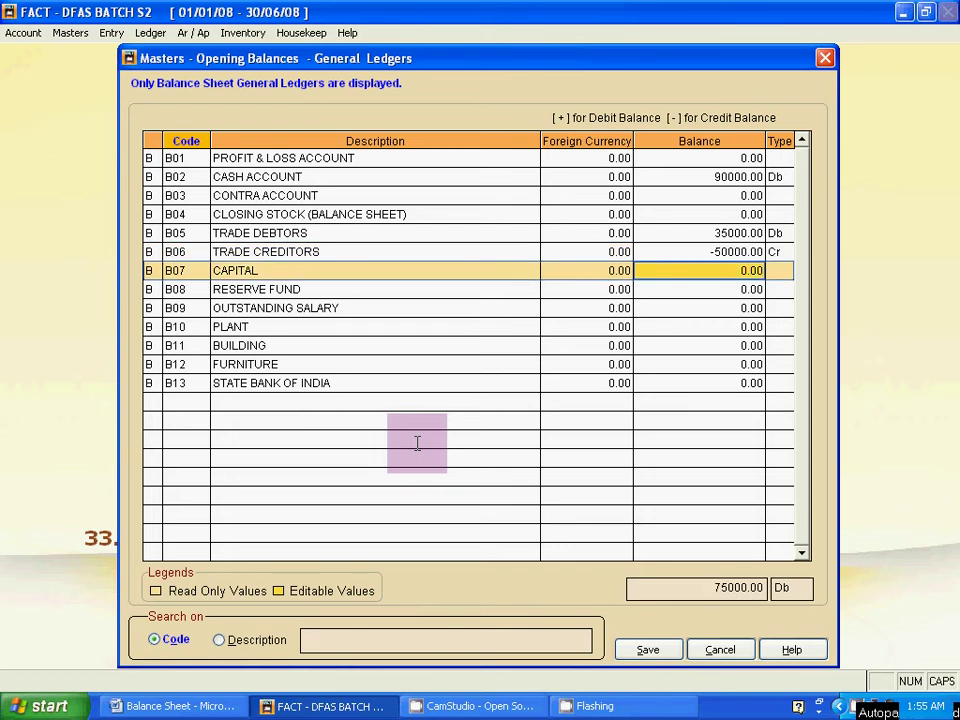
Step: Set the opening balance of CAPITAL to -200000, matching the Word balance sheet
key("alt+Tab")
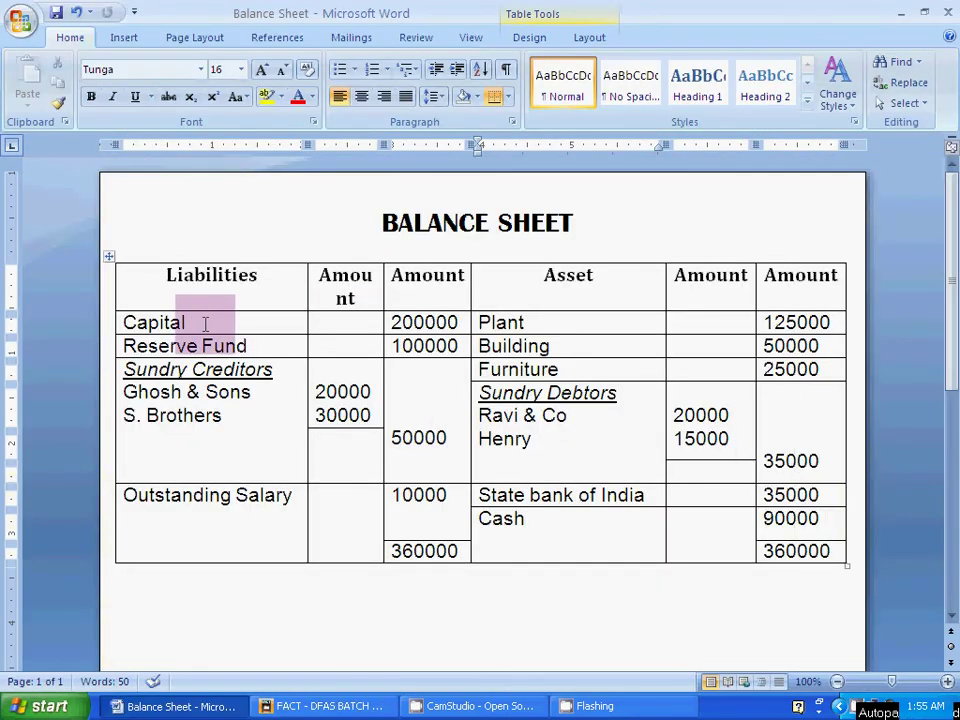
key("alt+Tab")
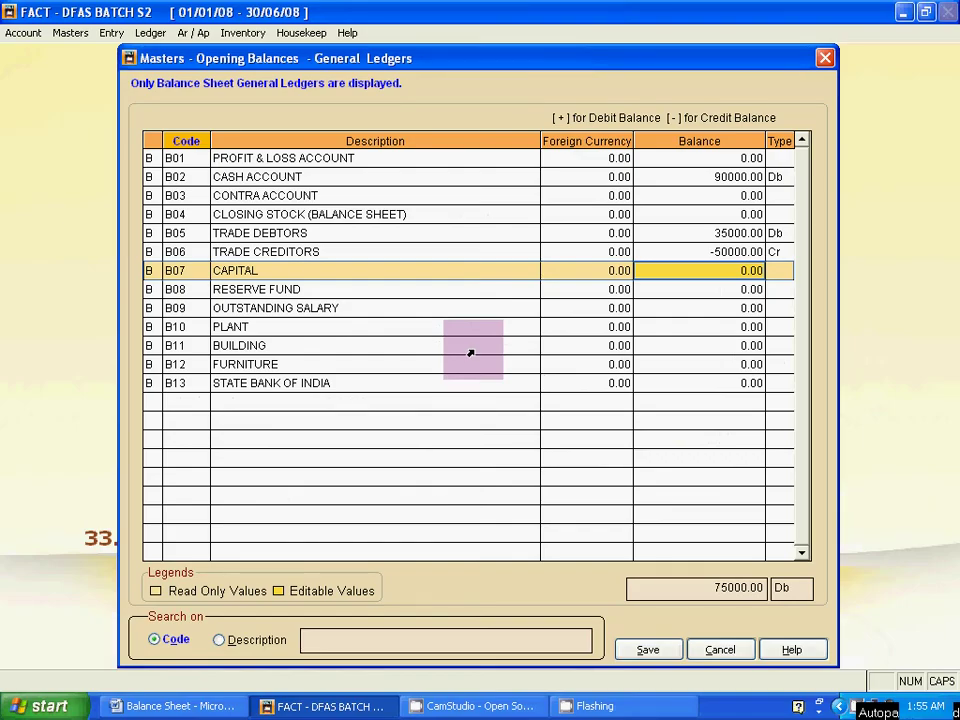
type("-200000")
key("Return")
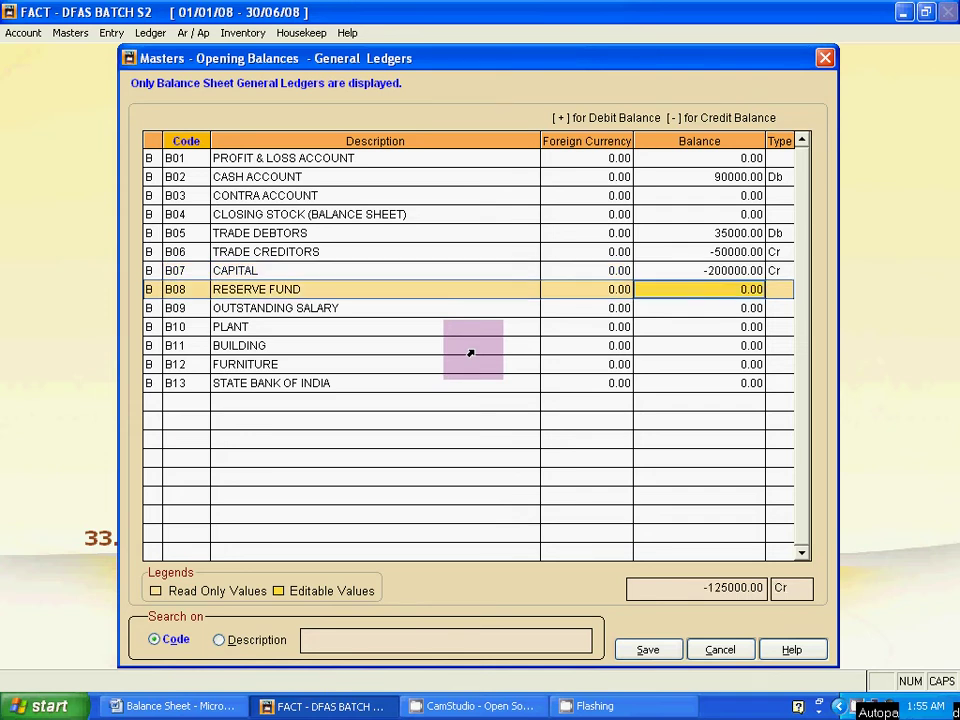
Step: Set the opening balance of RESERVE FUND to -100000, matching the Word balance sheet
key("alt+Tab")
key("alt+Tab")
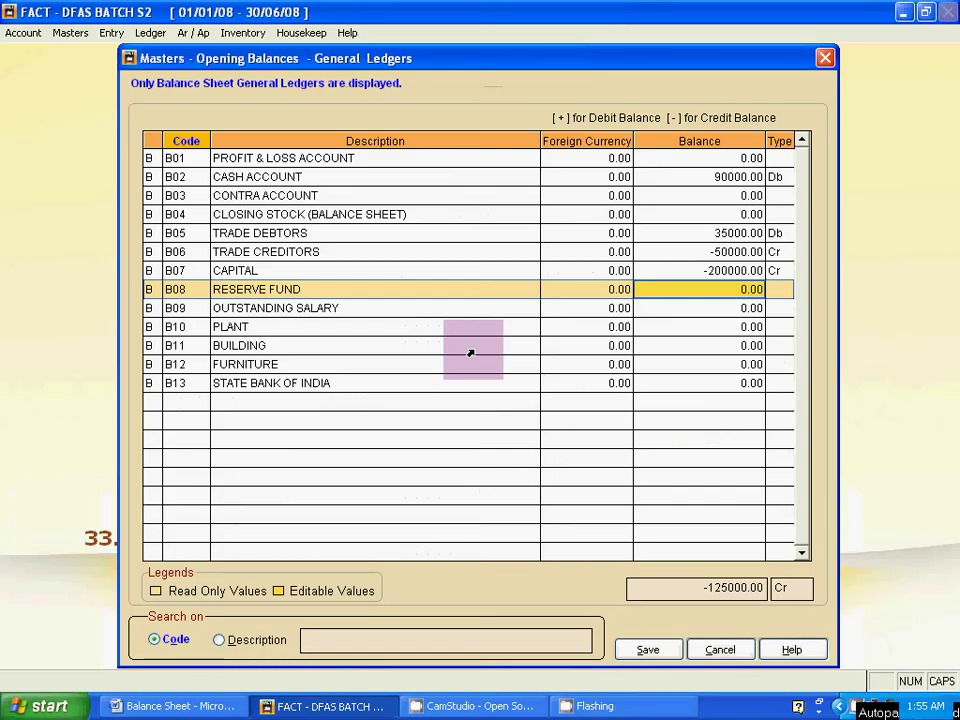
type("-1")
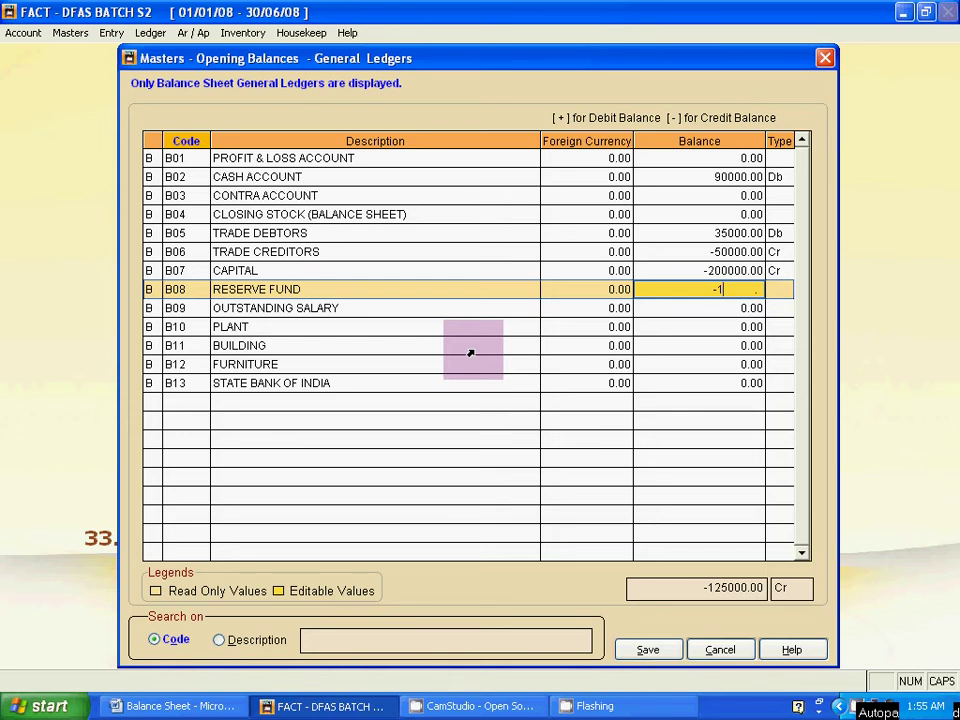
type("00000")
key("Return")
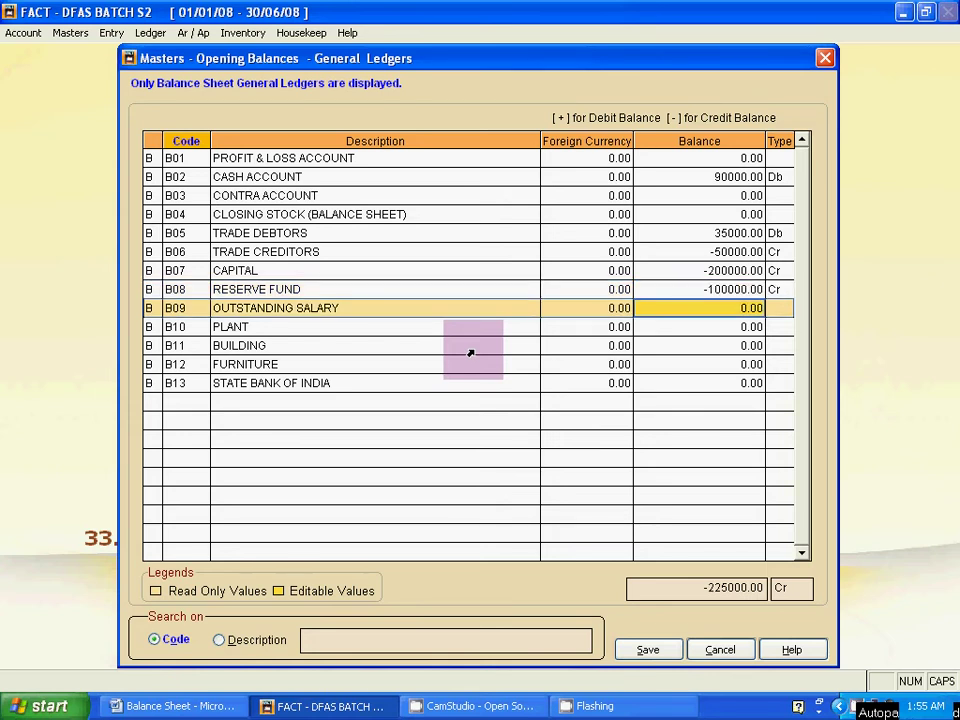
Step: Check the Word balance sheet and set the opening balance of OUTSTANDING SALARY to -10000 as a credit
key("alt+Tab")
key("alt+Tab")
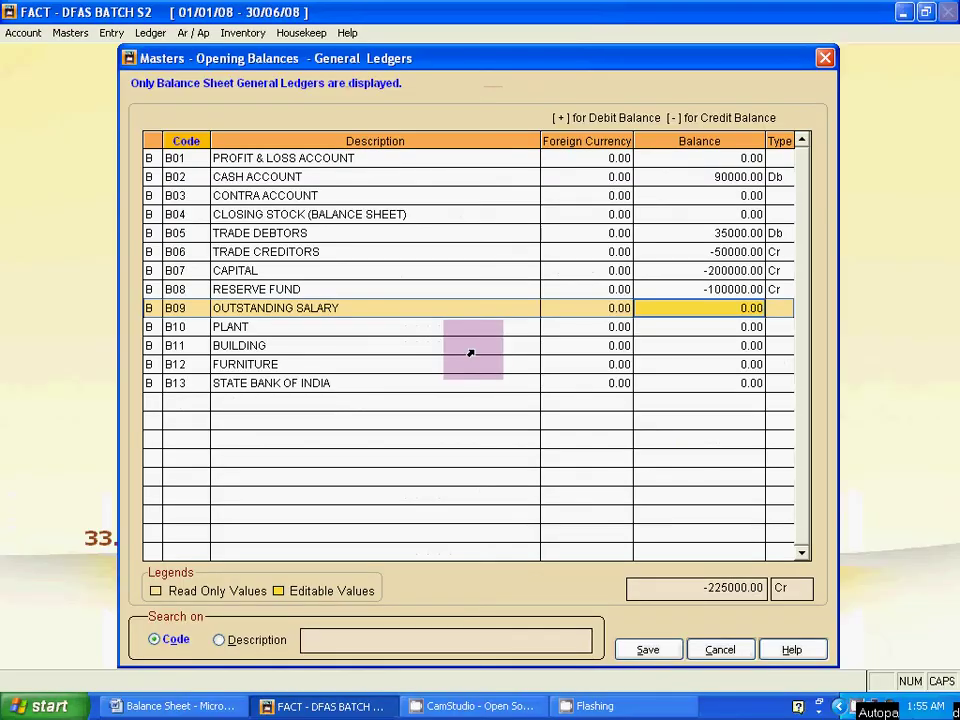
type("-")
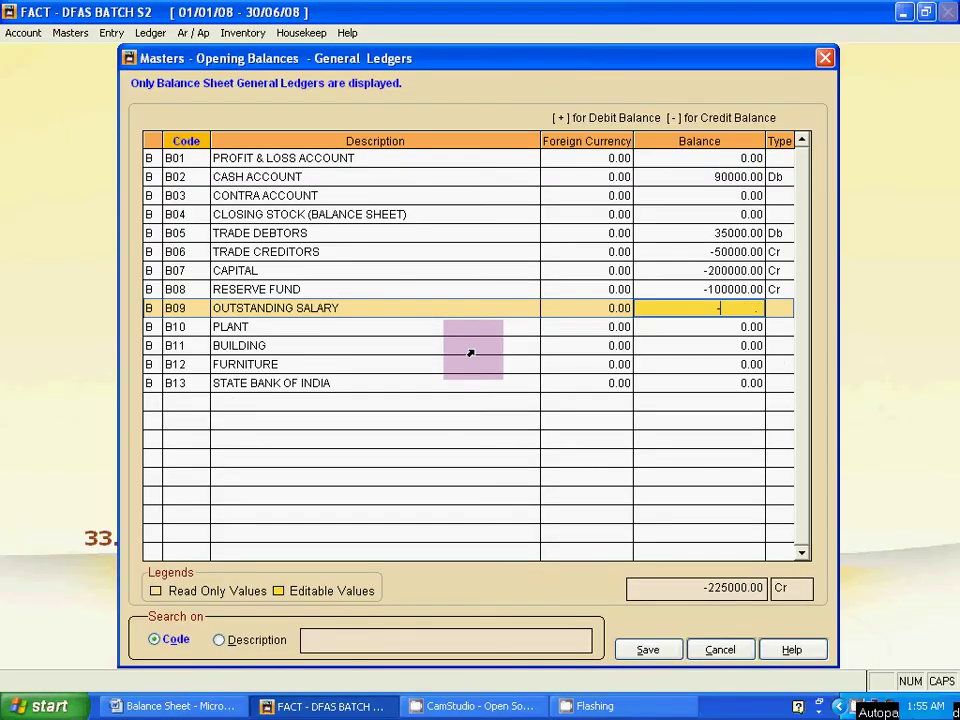
type("10000")
key("Return")
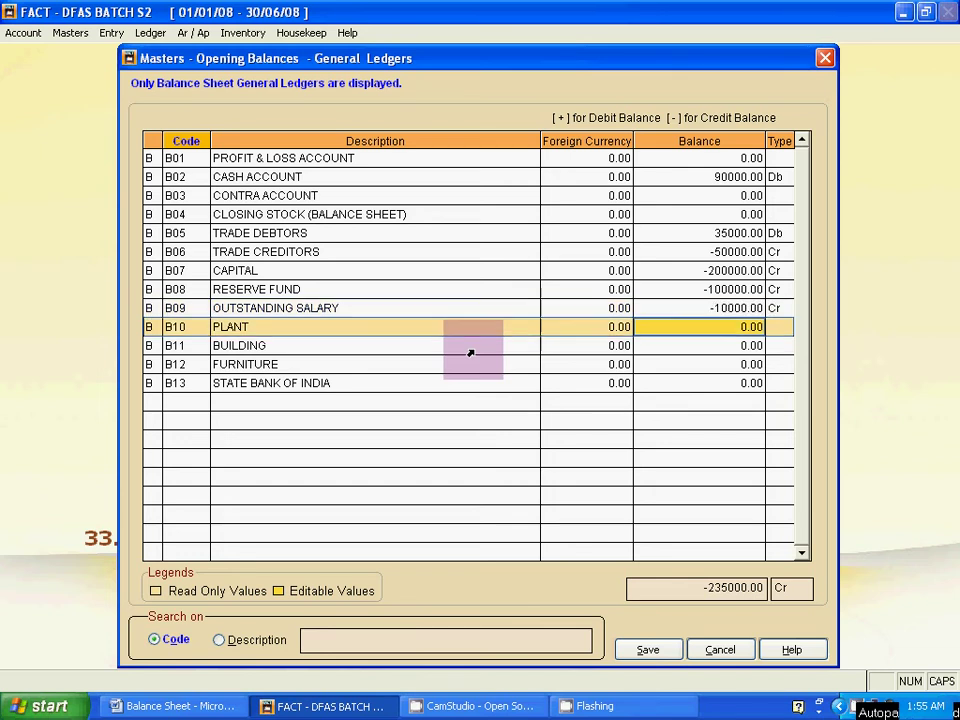
Step: Look up Plant in the Word balance sheet and set the opening balance of PLANT to 125000
key("alt+Tab")
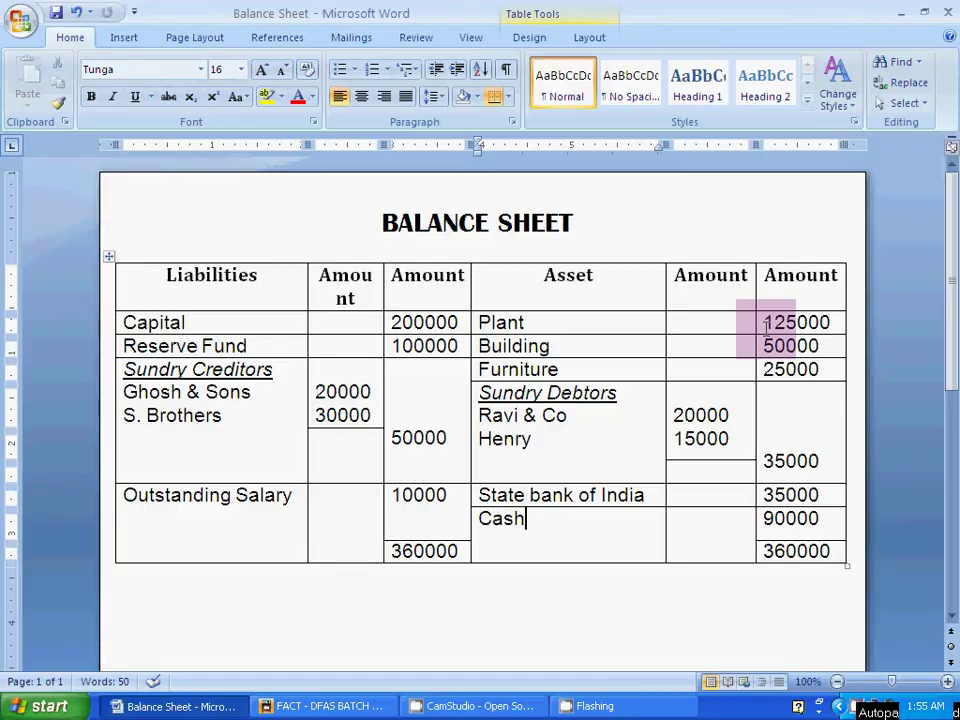
key("alt+Tab")
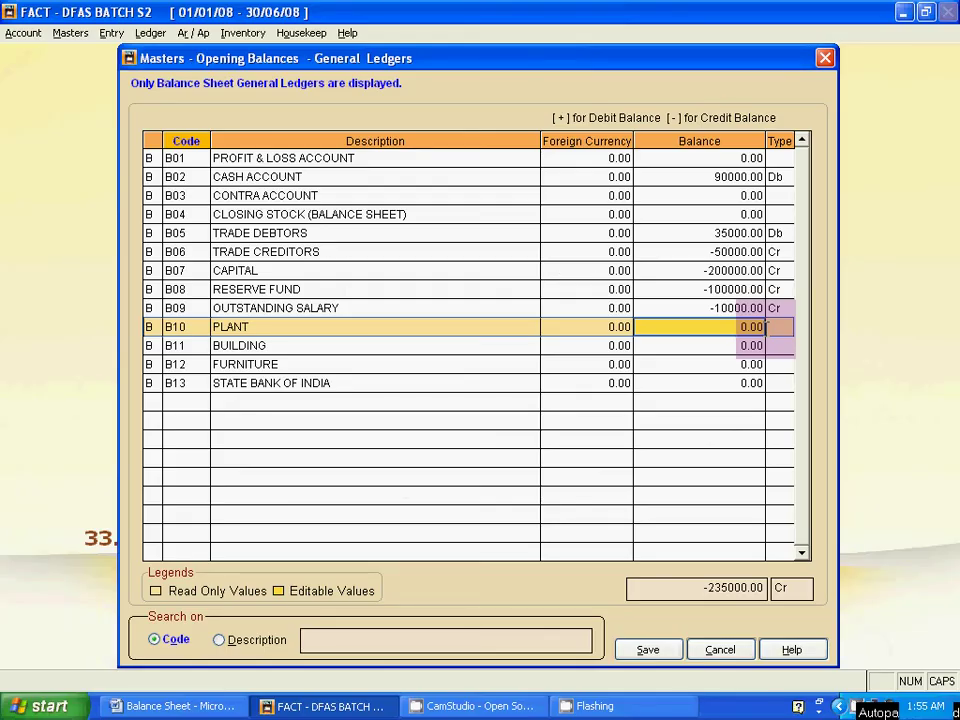
type("125000")
key("Return")
Step: Look up Building in the Word balance sheet and set the opening balance of BUILDING to 50000
key("alt+Tab")
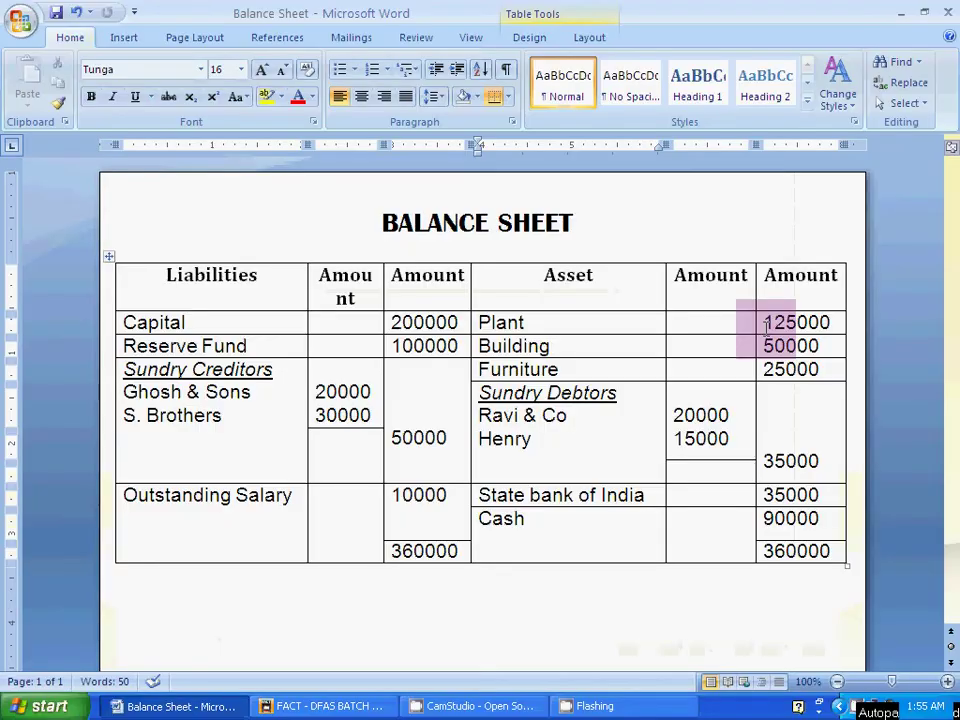
key("alt+Tab")
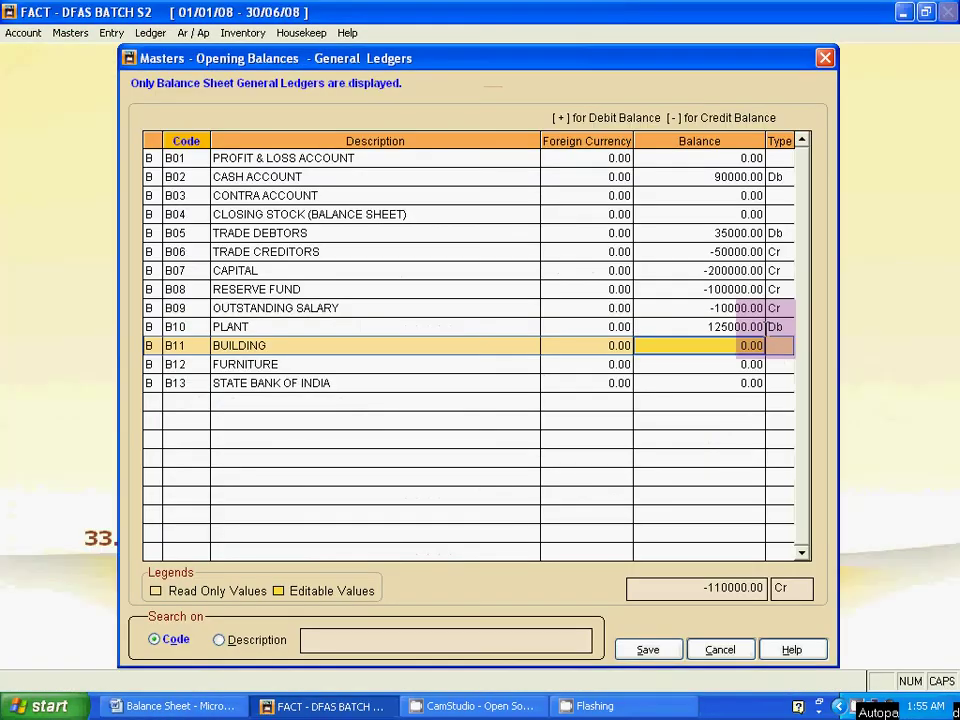
type("50000")
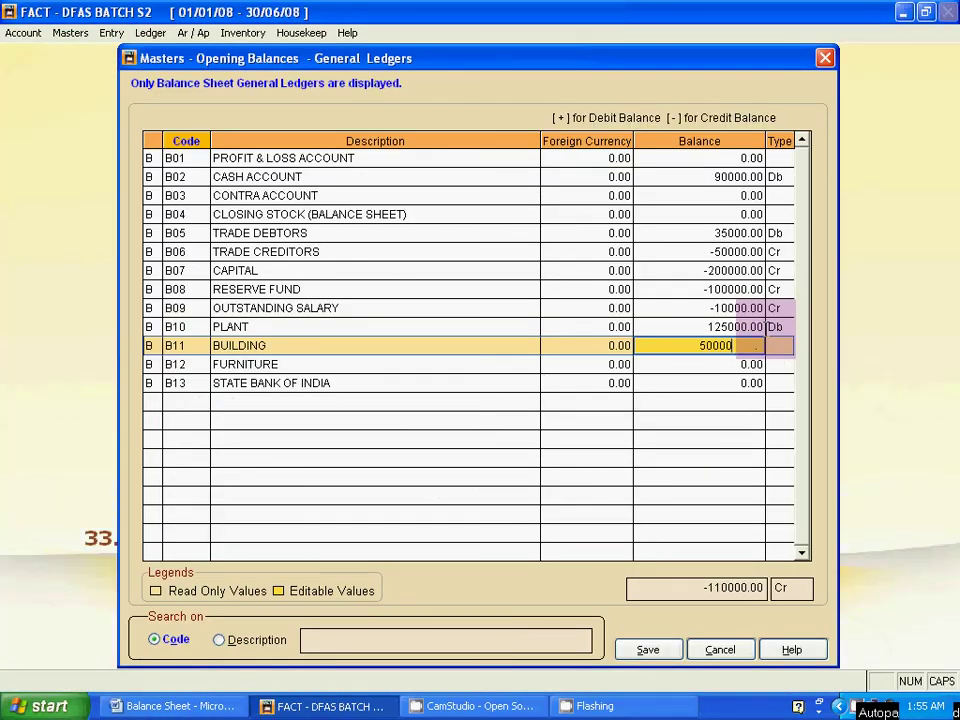
key("Return")
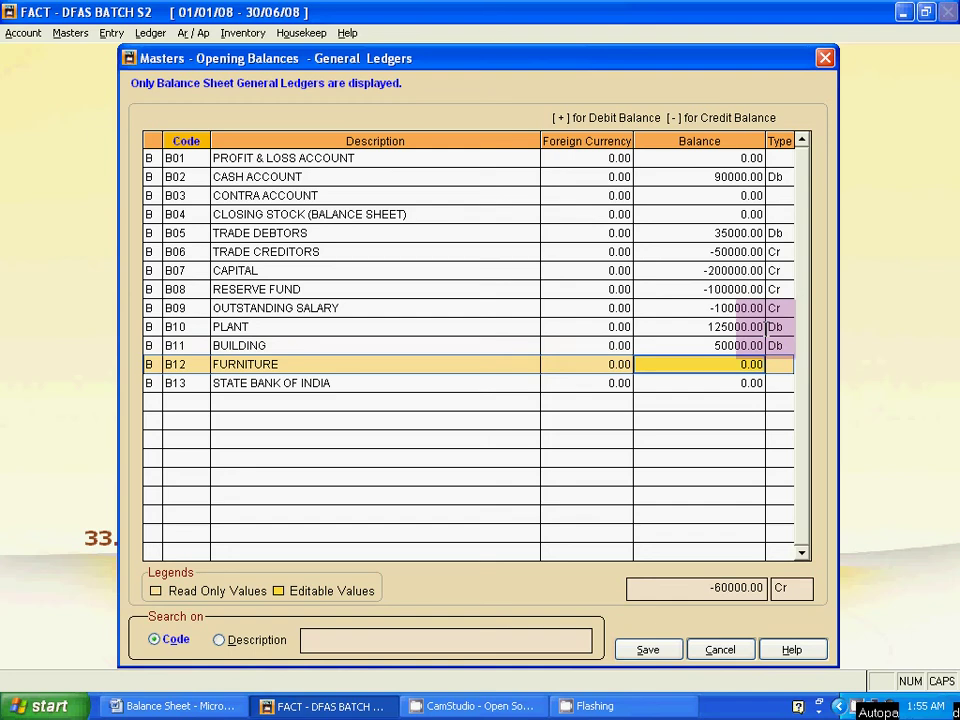
Step: Look up Furniture in the Word balance sheet and set the opening balance of FURNITURE to 25000
key("alt+Tab")
key("alt+Tab")
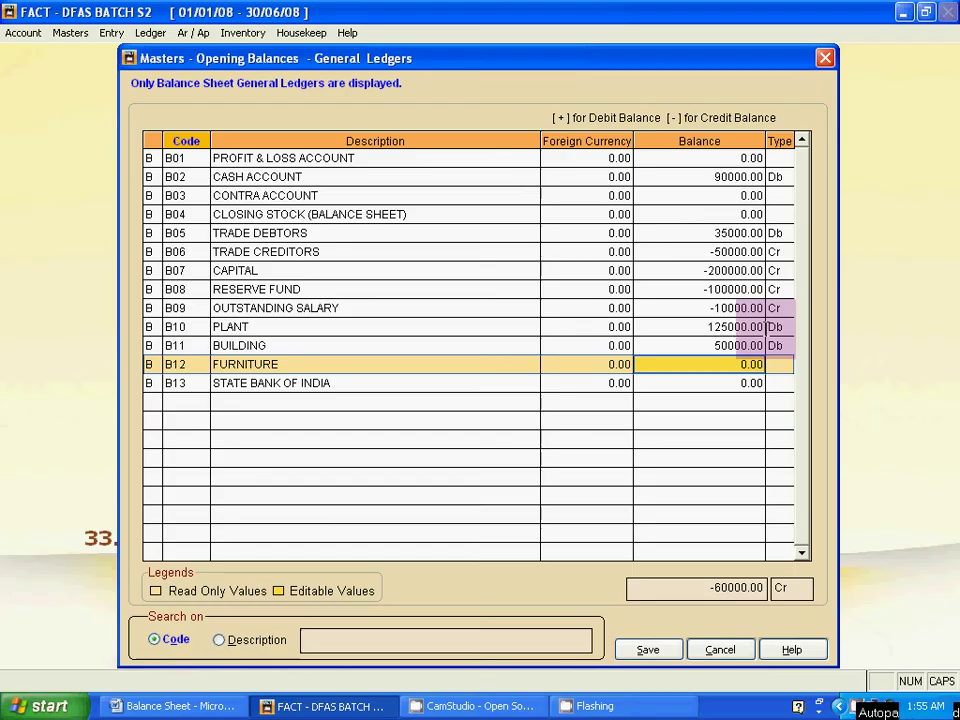
type("25000")
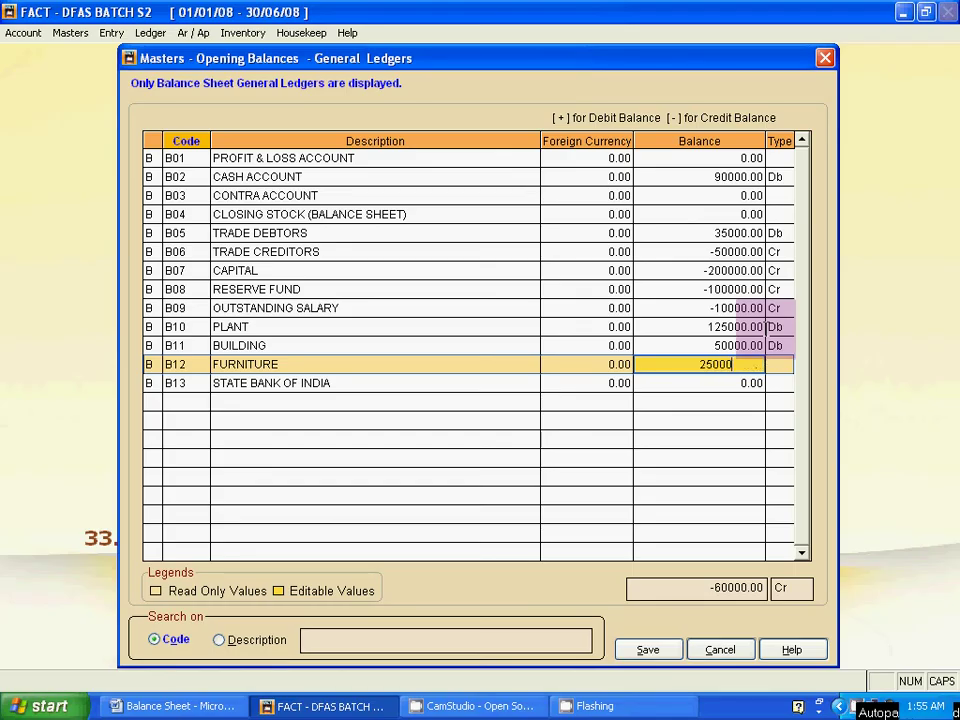
key("Return")
Step: Set the opening balance of STATE BANK OF INDIA to 35000 from the Word balance sheet and save the general ledger opening balances
key("alt+Tab")
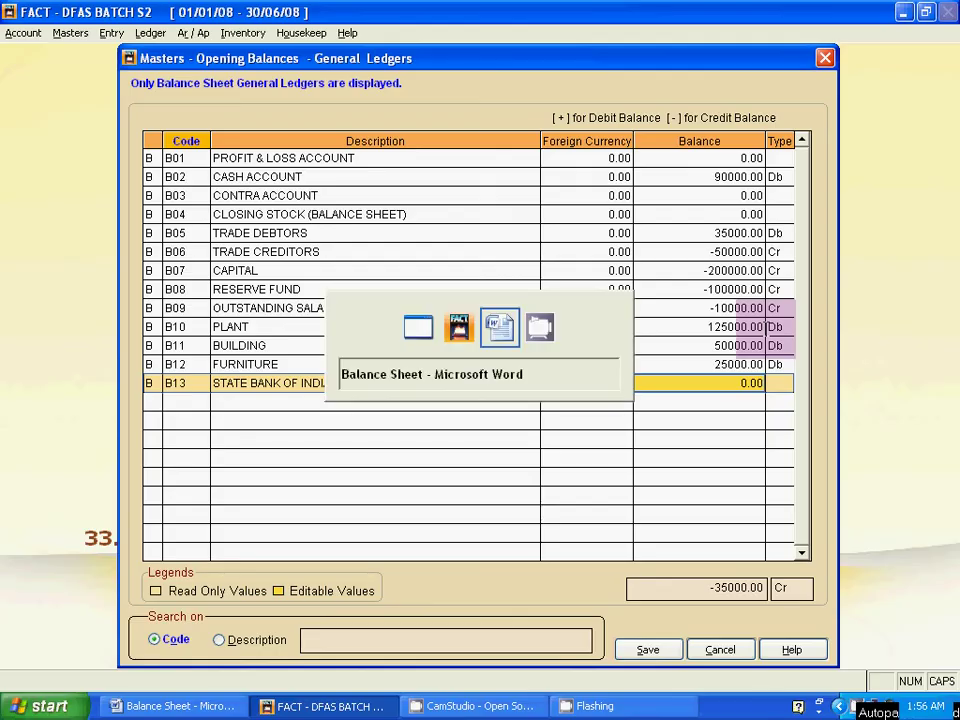
key("alt+Tab")
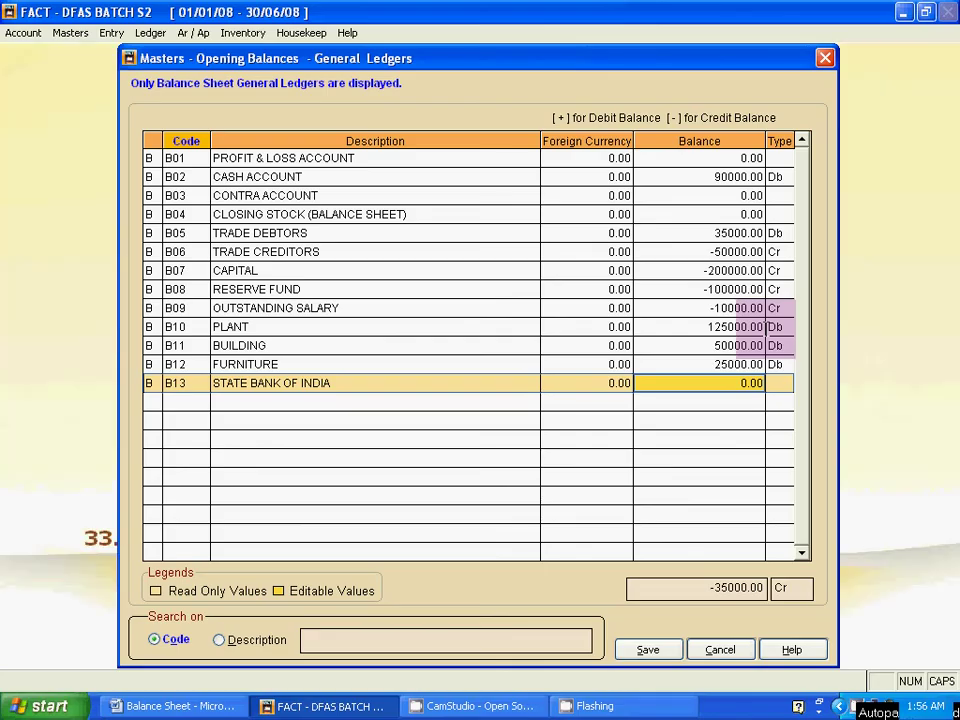
type("35000")
key("Return")
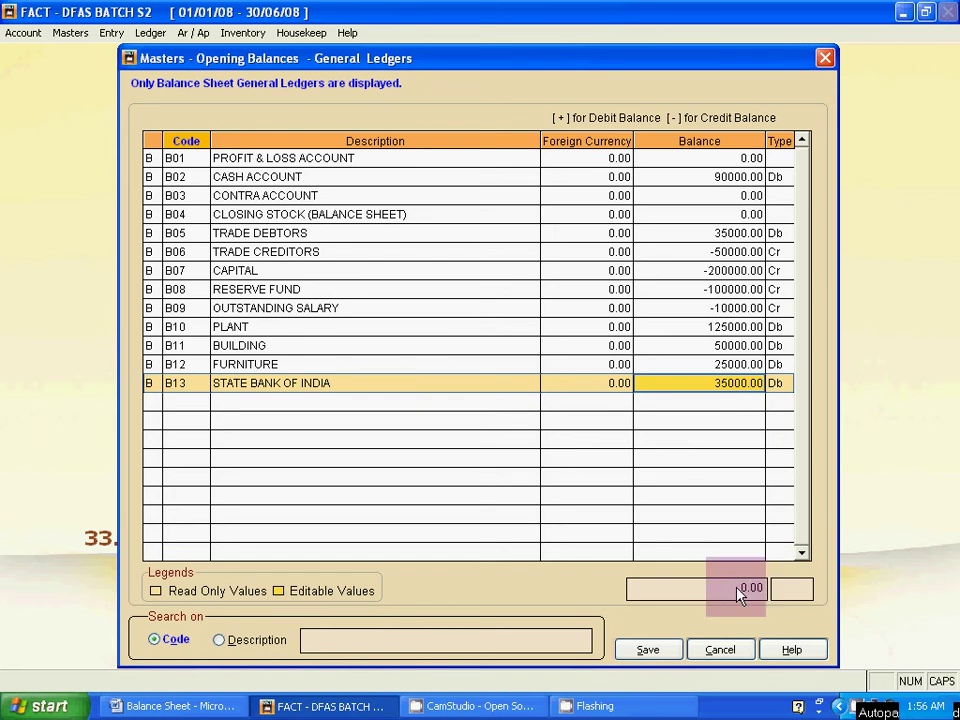
left_click(665, 649)
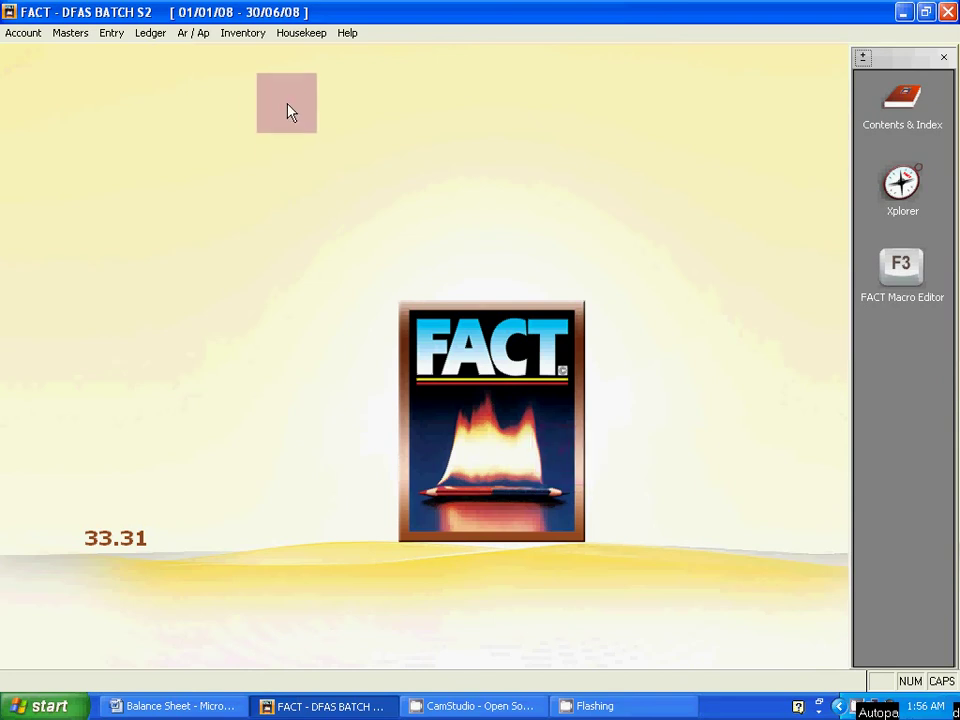
left_click(148, 36)
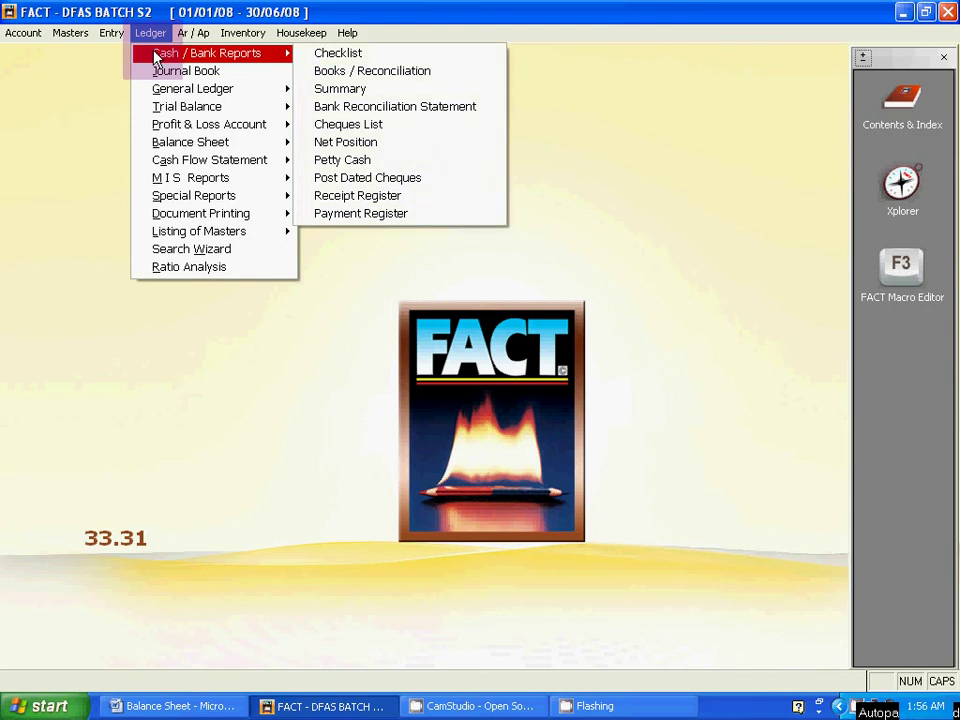
left_click(120, 36)
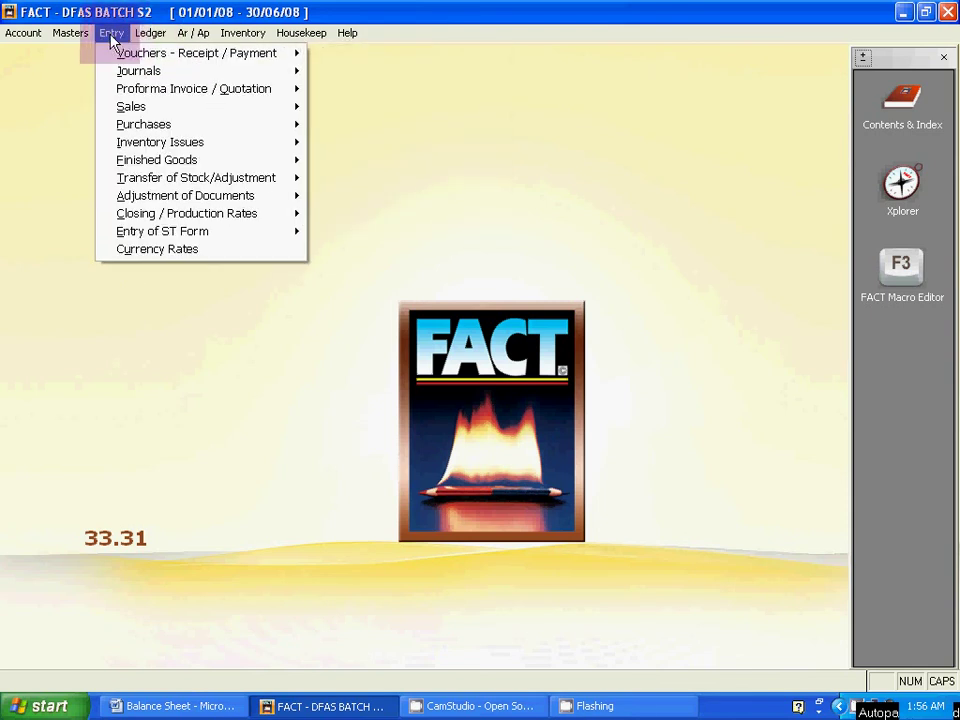
mouse_move(70, 33)
mouse_move(78, 57)
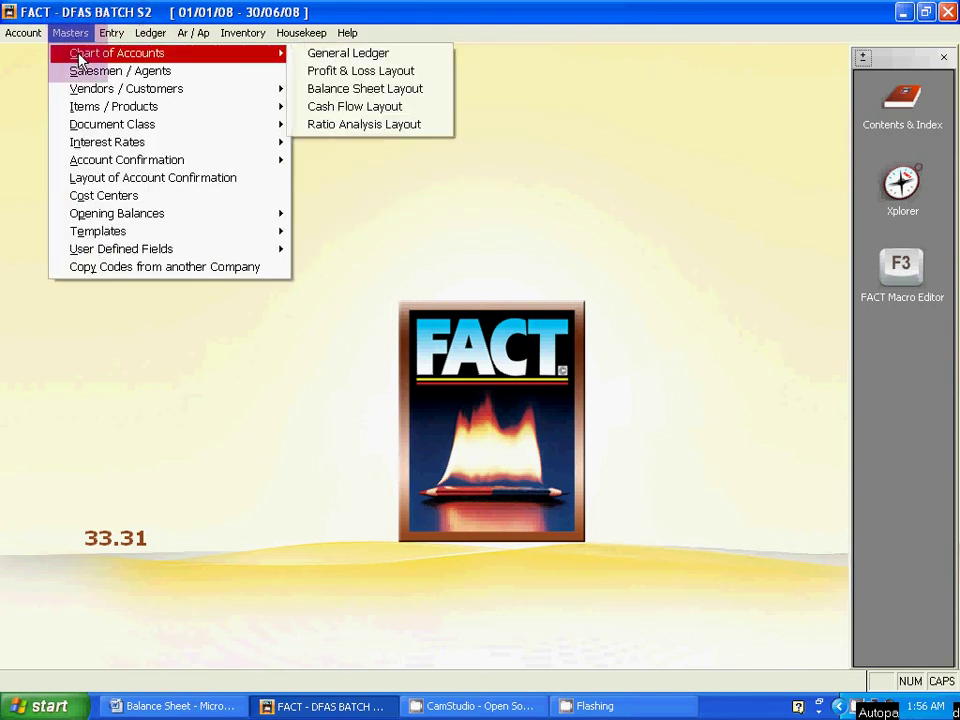
left_click(80, 60)
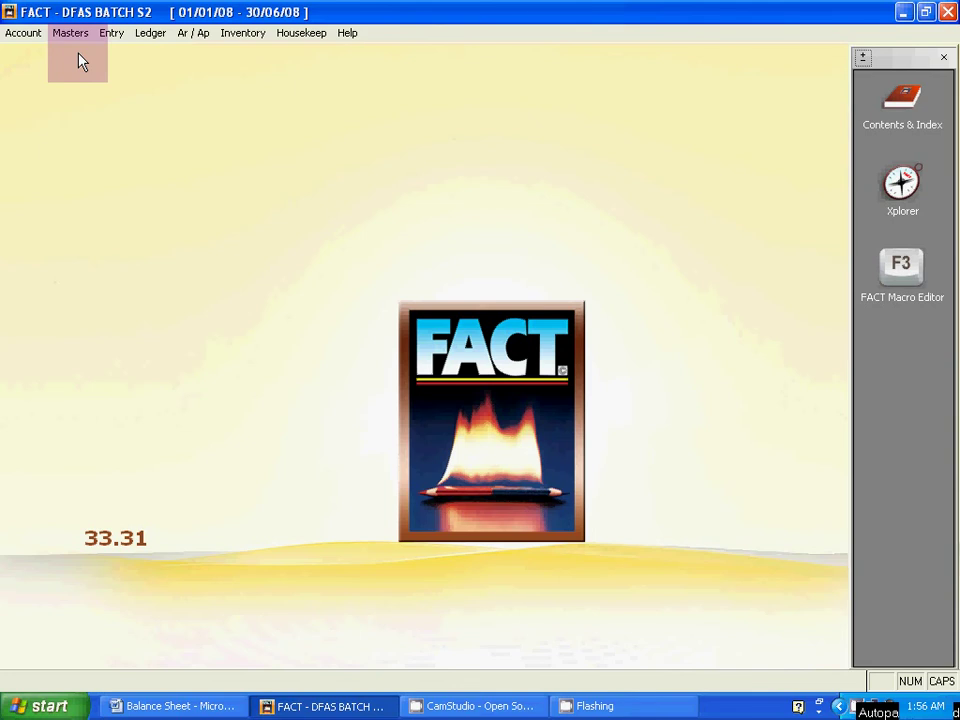
Step: Review the list of general ledger codes in the Chart of Accounts, then close the general ledger master
key("alt+m")
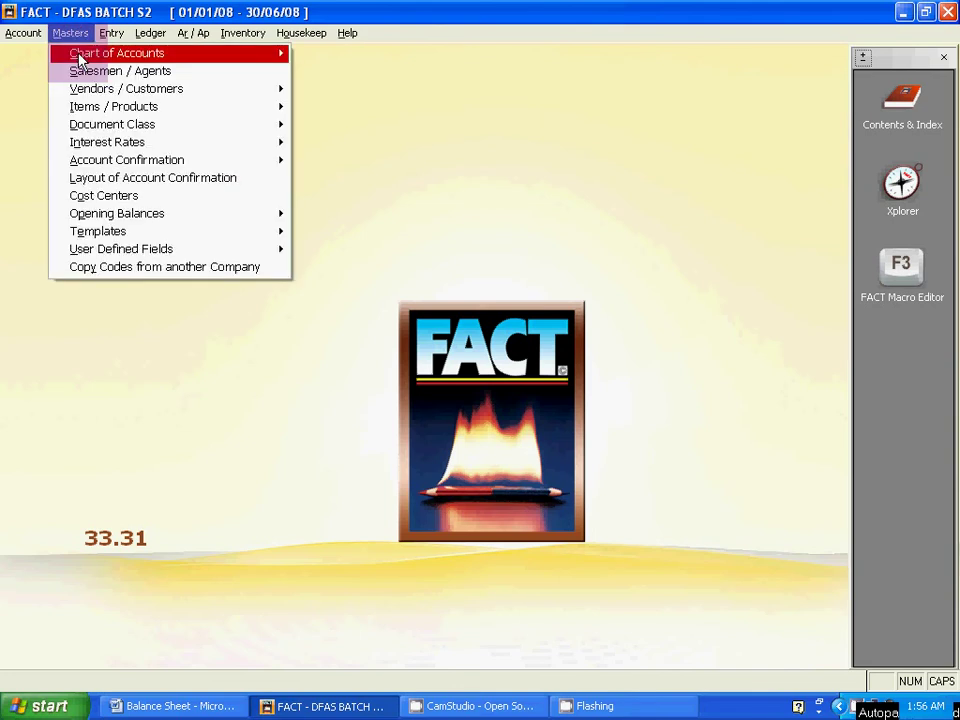
key("Return")
key("Return")
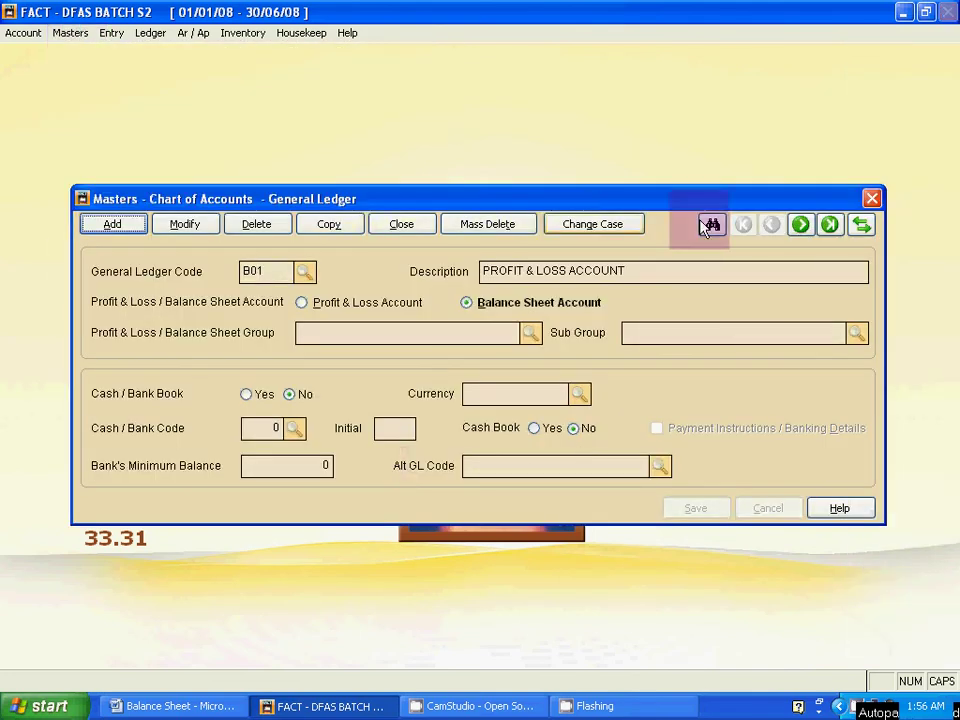
left_click(703, 223)
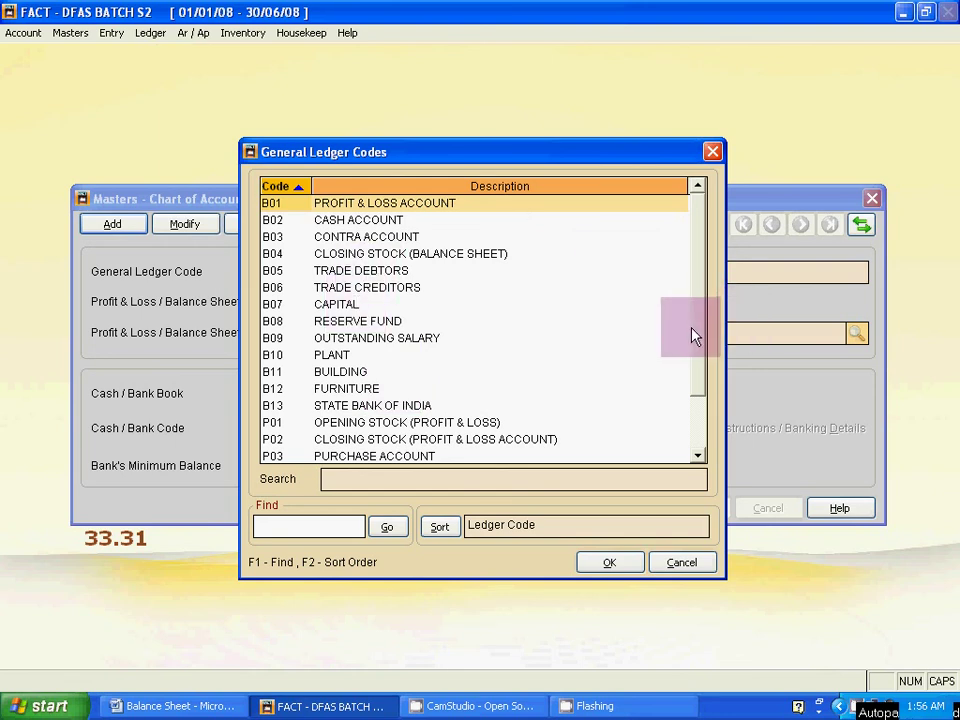
left_click_drag(692, 332, 697, 189)
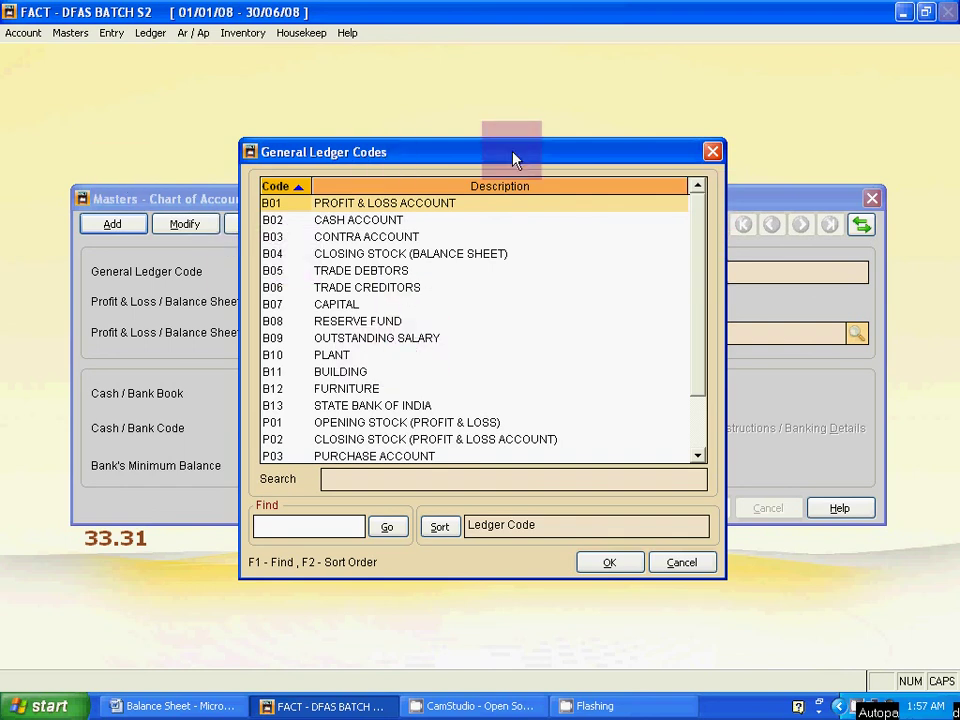
left_click(713, 151)
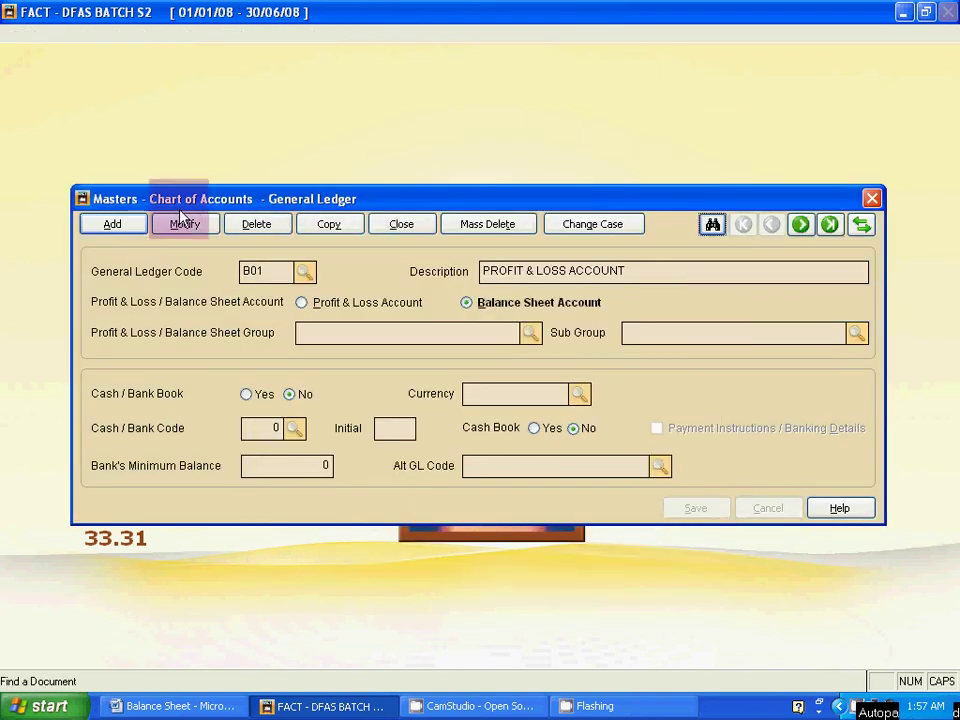
key("Escape")
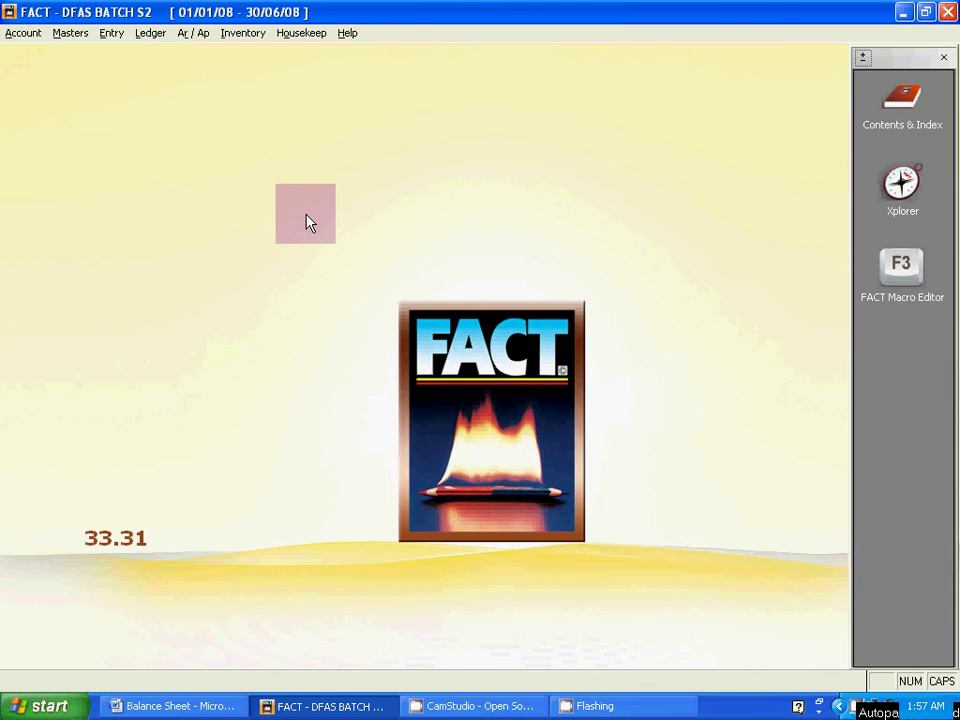
Step: Reopen the general ledger opening balances, review the saved amounts and the debit/credit difference, and close the window
key("alt+m")
key("Down")
key("Down")
key("Down")
key("Down")
key("Down")
key("Down")
key("Down")
key("Down")
key("Down")
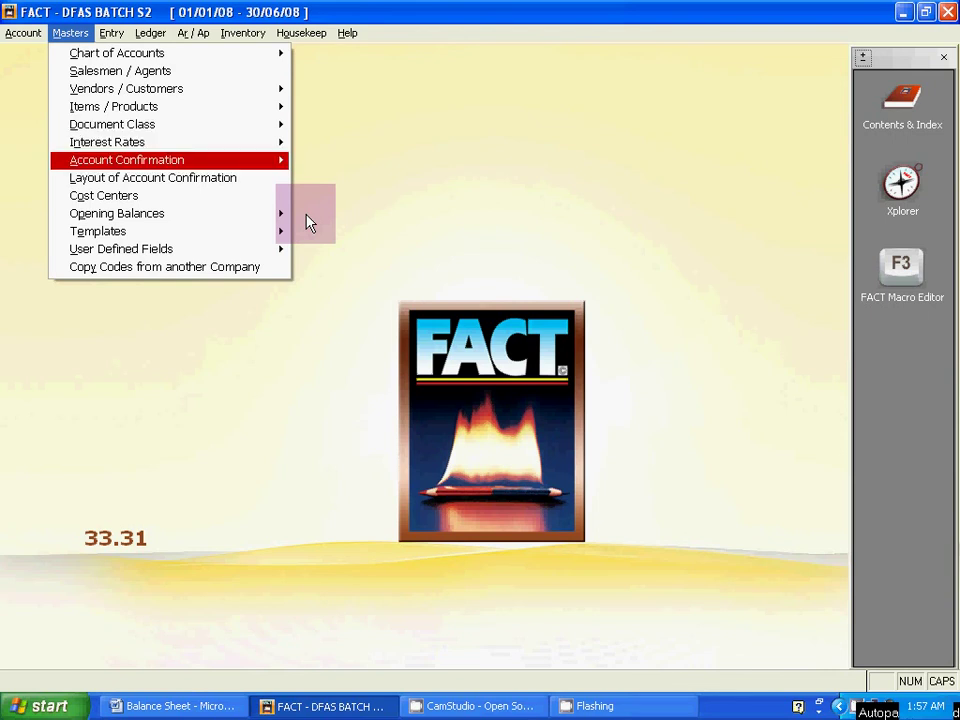
key("Right")
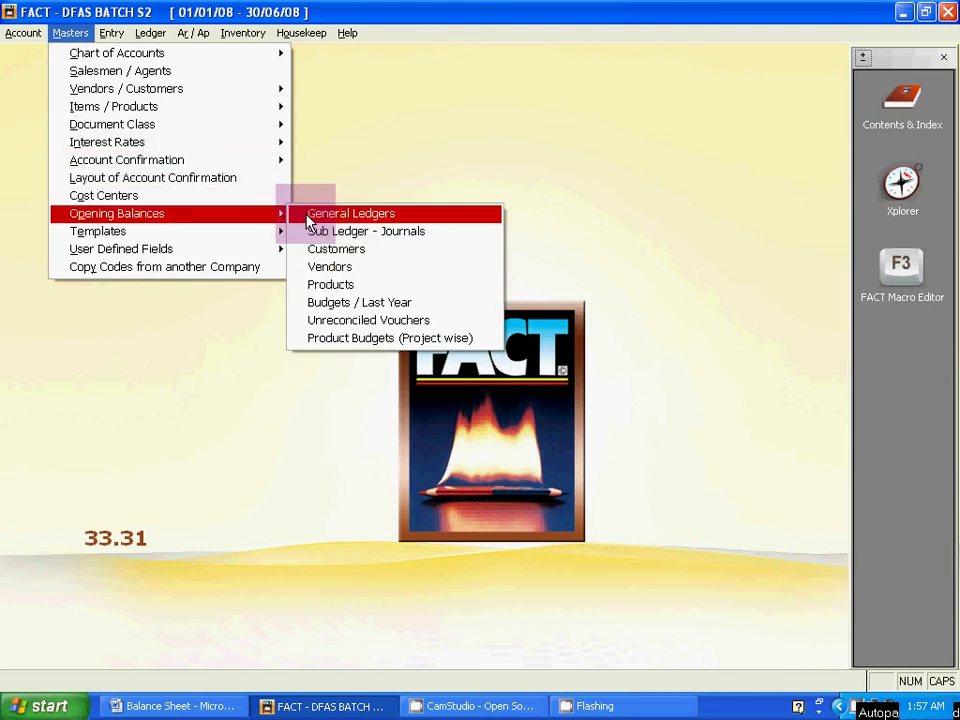
left_click(310, 217)
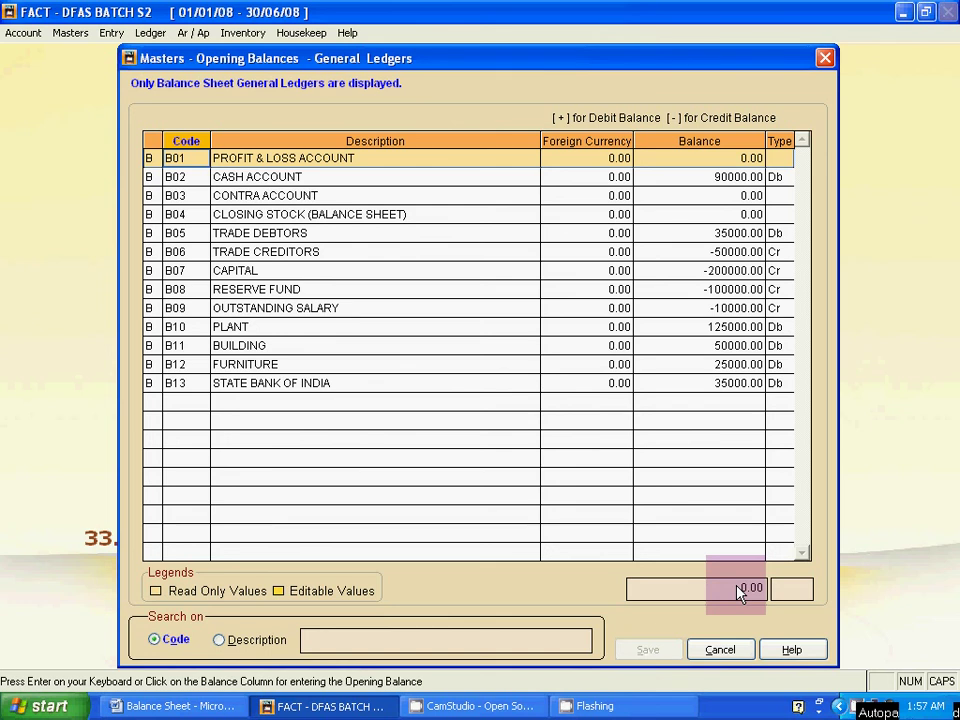
key("Escape")
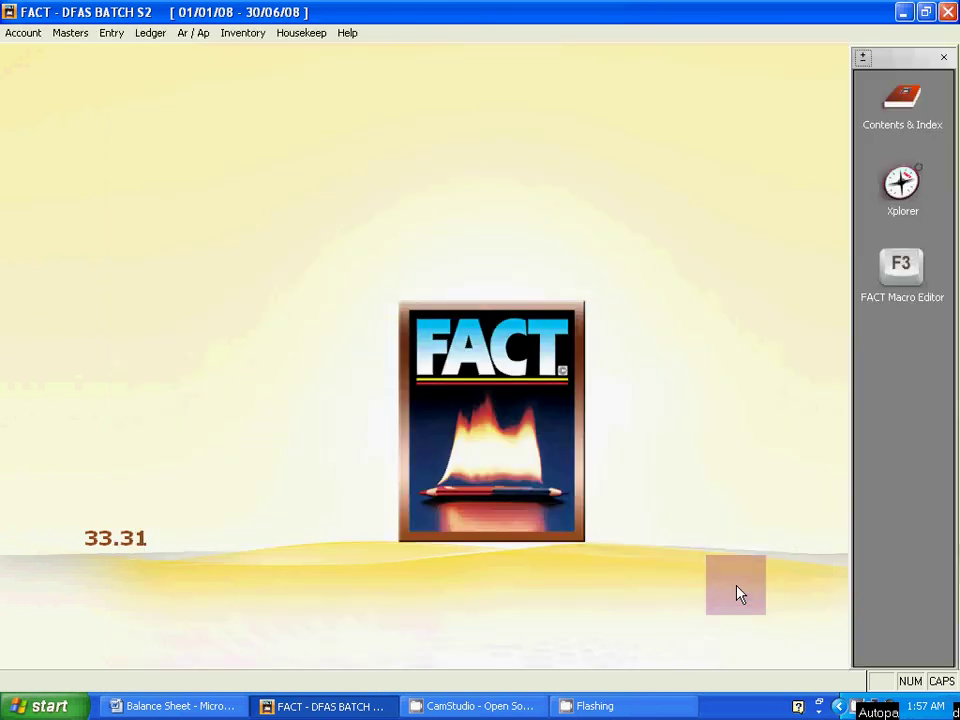